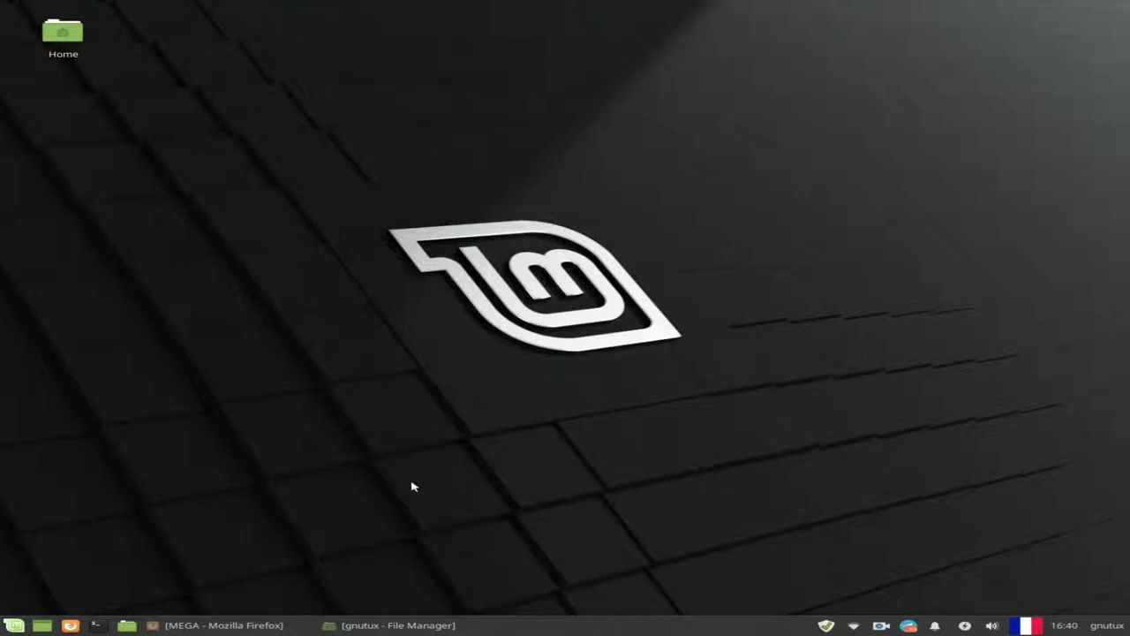
Step: Download layerfx.py from the MEGA plugin folder as a standard download and view the transfers list
{"action": "left_click", "coordinate": [232, 623]}
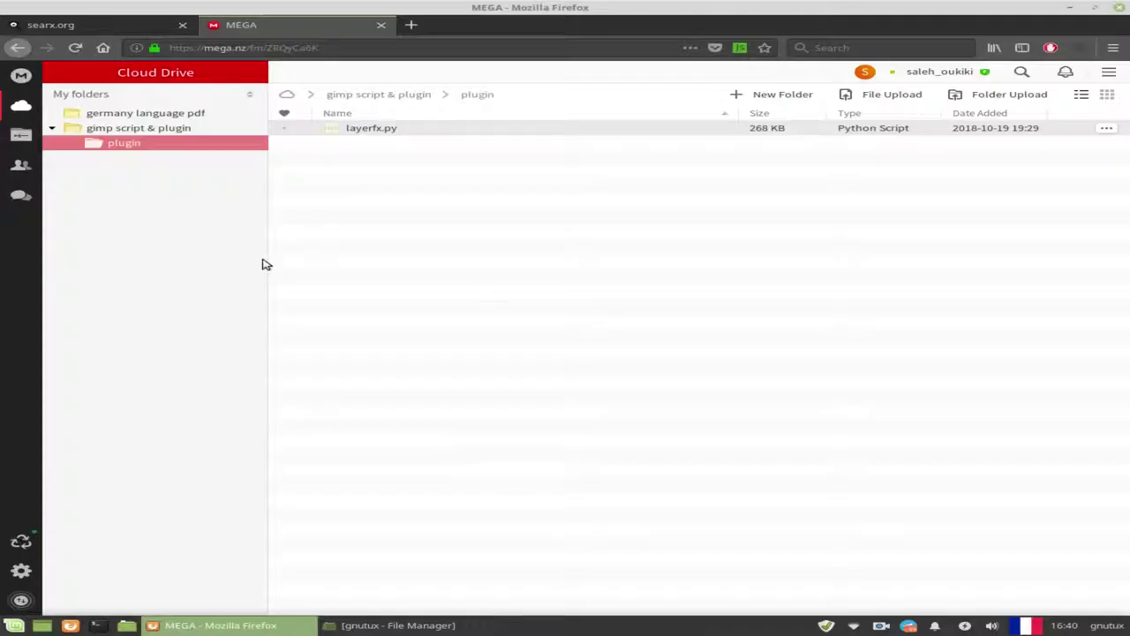
{"action": "right_click", "coordinate": [394, 130]}
{"action": "mouse_move", "coordinate": [481, 187]}
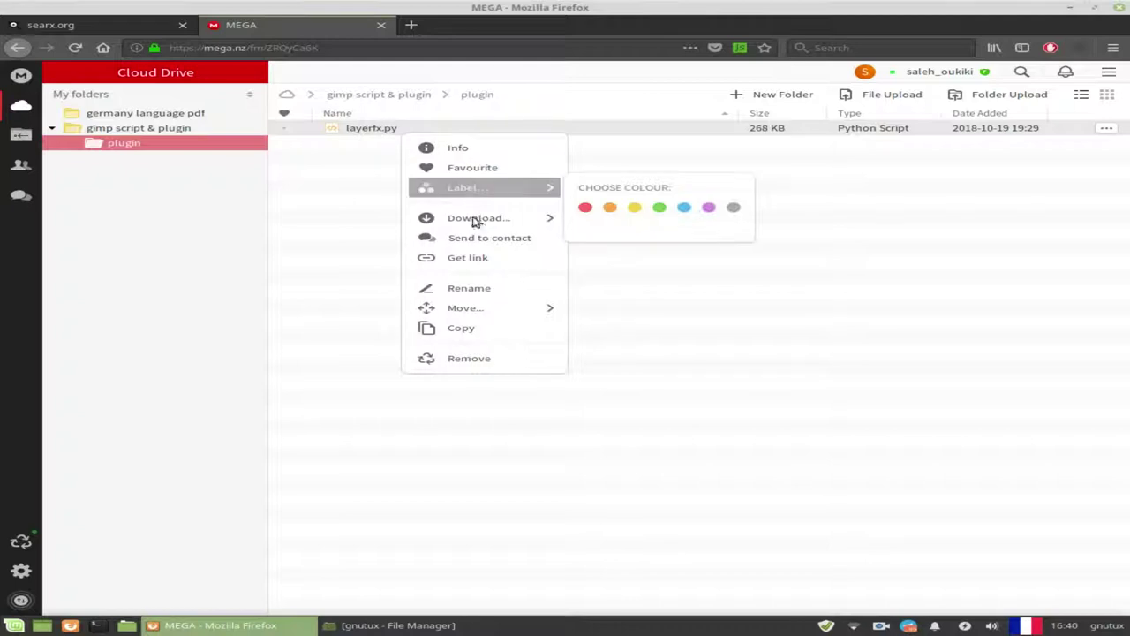
{"action": "left_click", "coordinate": [626, 221]}
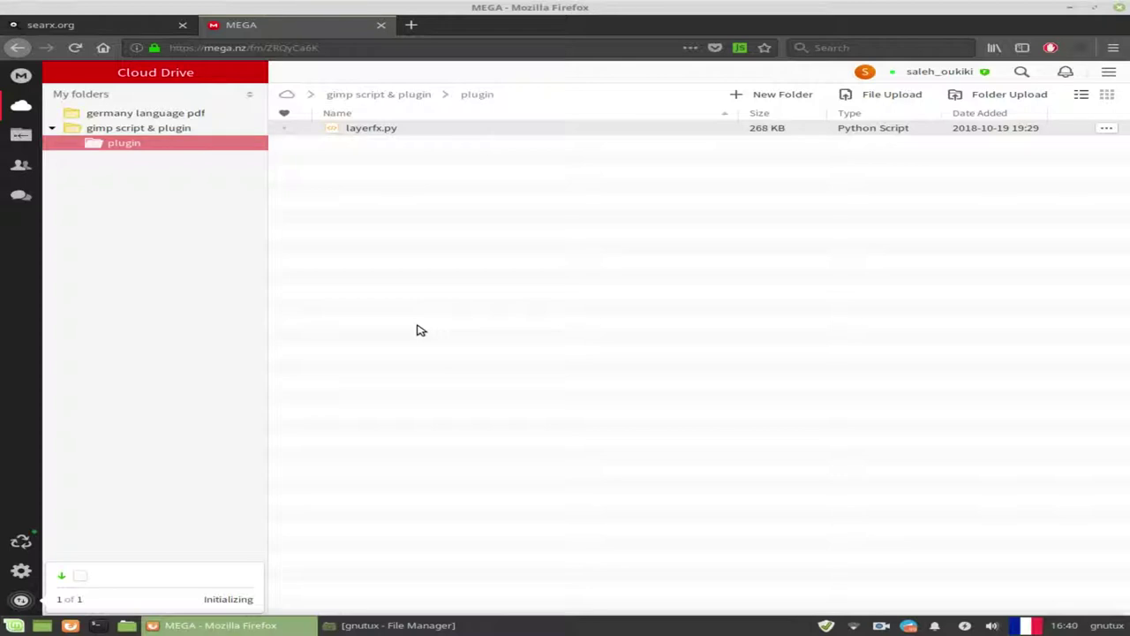
{"action": "left_click", "coordinate": [152, 579]}
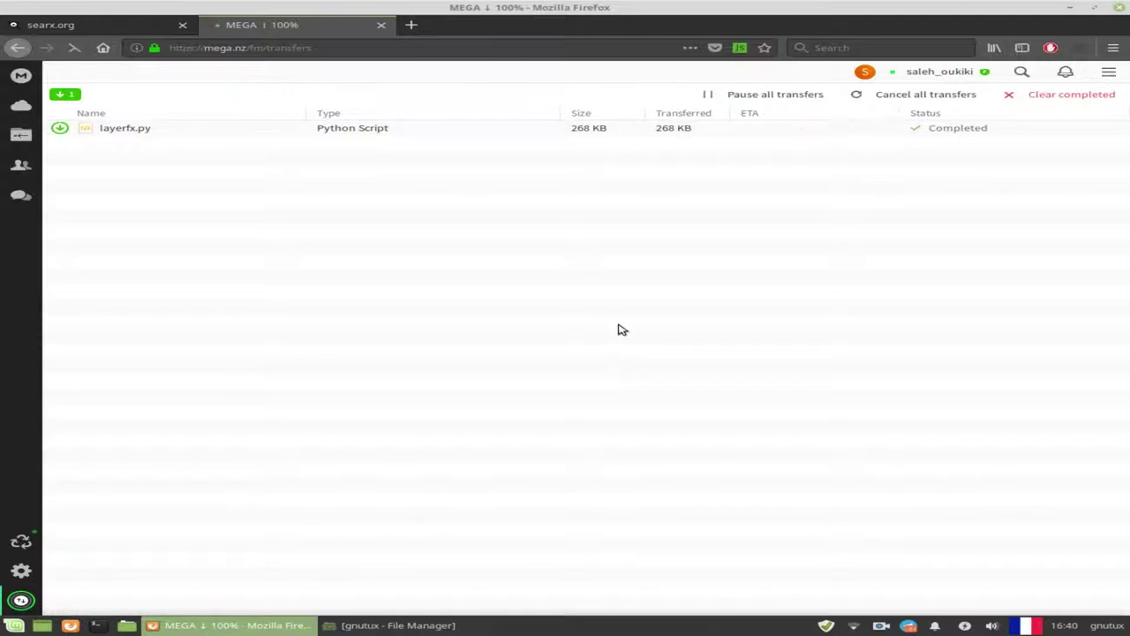
Step: Save layerfx.py to disk, then open its Downloads folder from Firefox's recent downloads list
{"action": "right_click", "coordinate": [787, 129]}
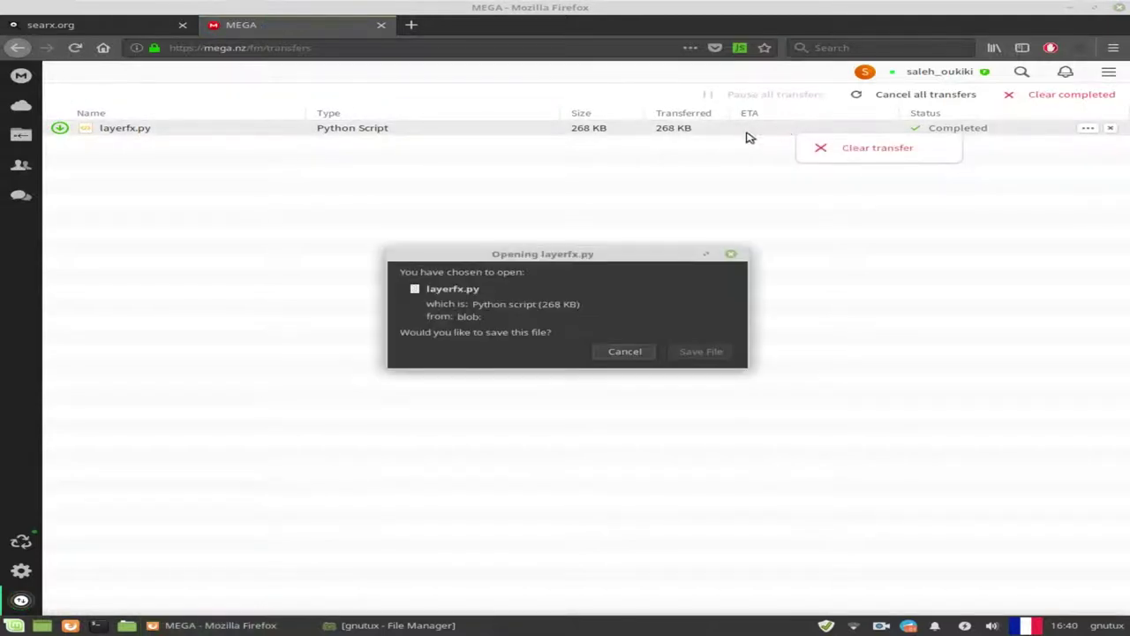
{"action": "left_click", "coordinate": [694, 351]}
{"action": "left_click", "coordinate": [696, 352]}
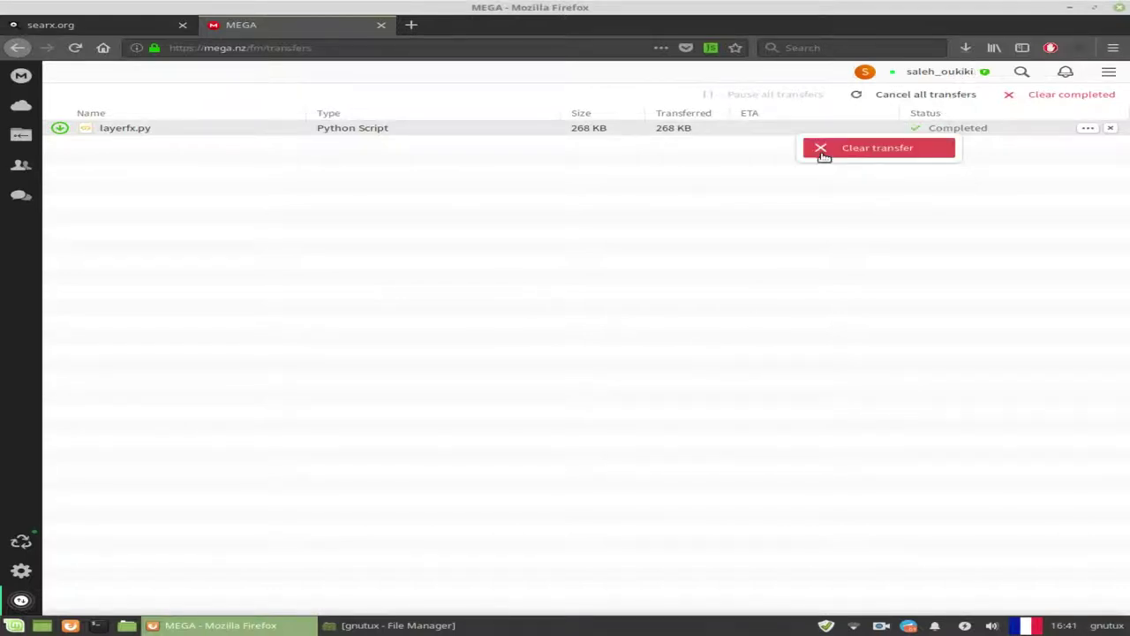
{"action": "left_click", "coordinate": [696, 217]}
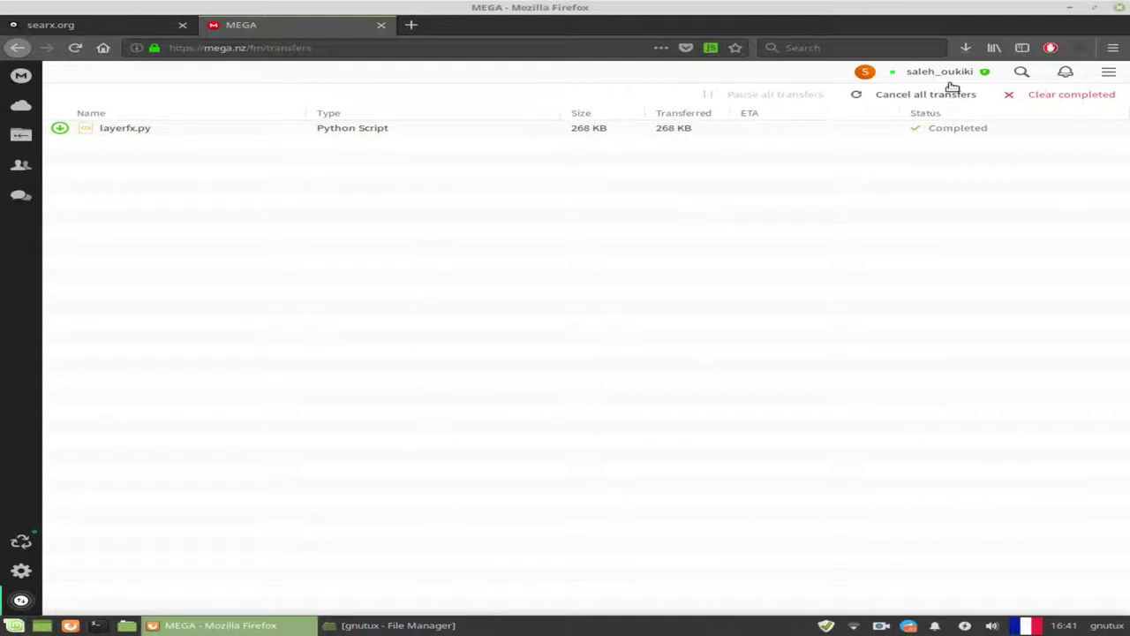
{"action": "left_click", "coordinate": [967, 49]}
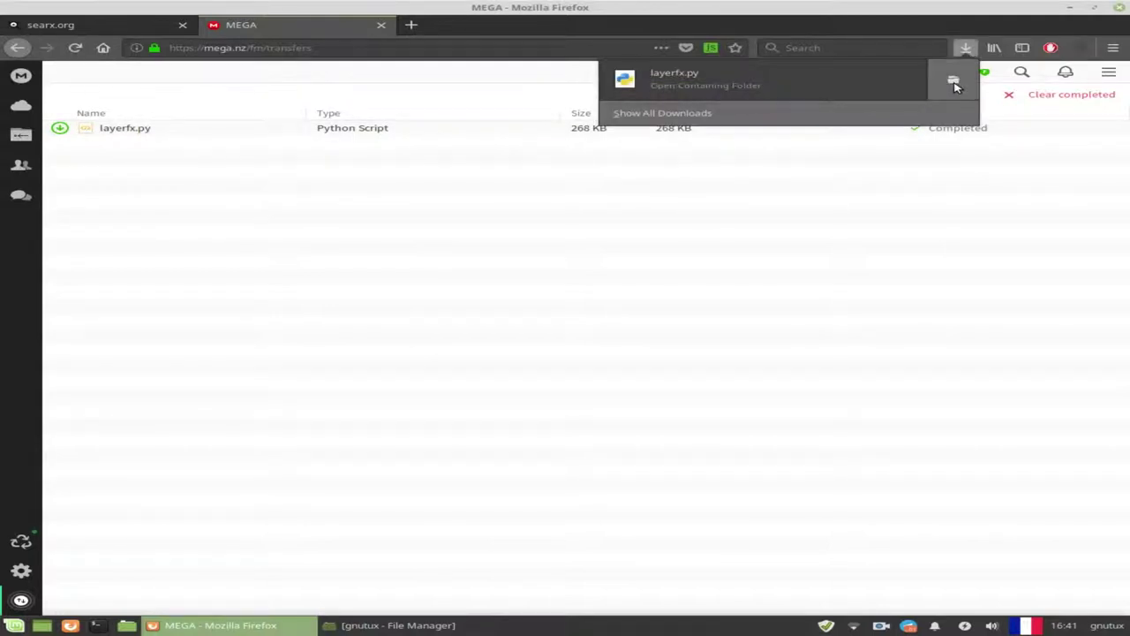
{"action": "left_click", "coordinate": [954, 80]}
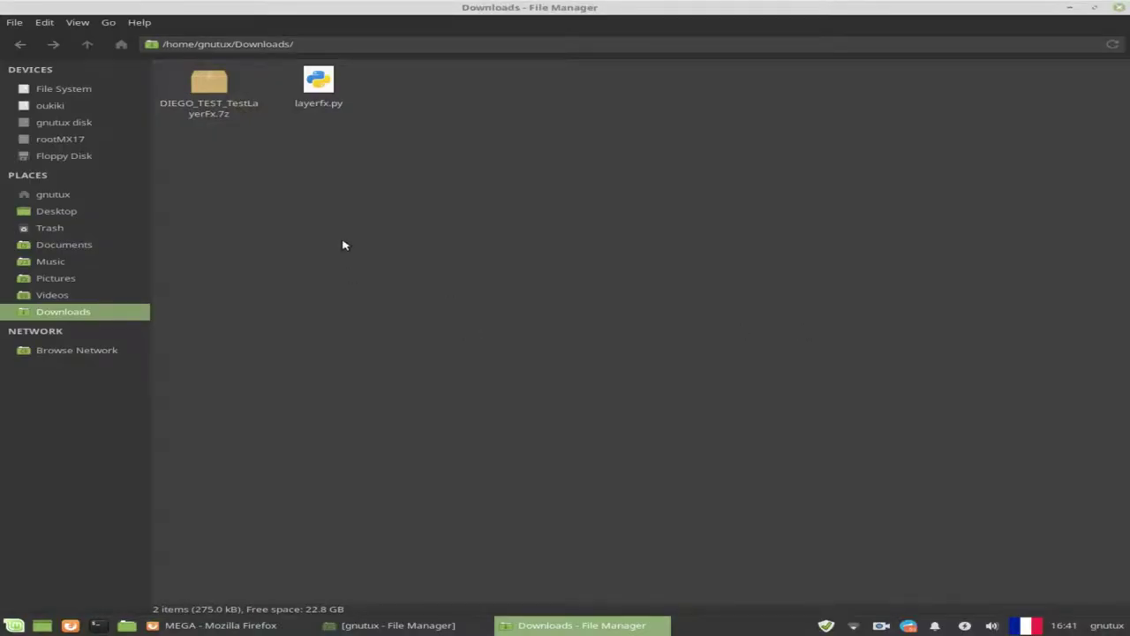
Step: Copy layerfx.py from the Downloads folder
{"action": "left_click", "coordinate": [322, 99]}
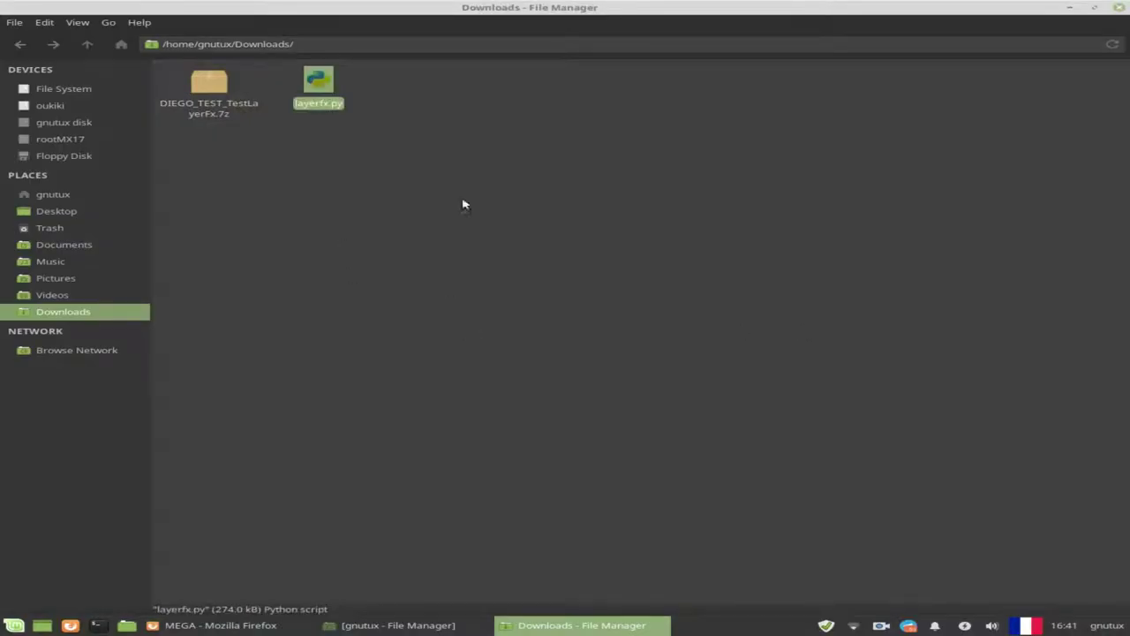
{"action": "right_click", "coordinate": [319, 78]}
{"action": "left_click", "coordinate": [374, 186]}
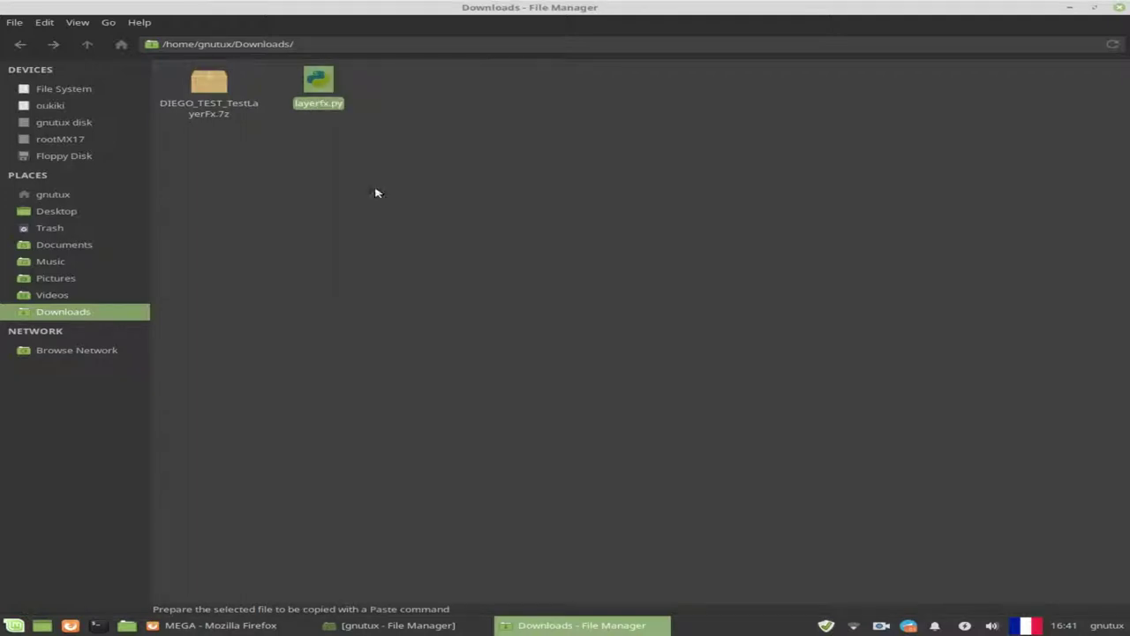
Step: Go to the home folder and try to show its hidden files
{"action": "left_click", "coordinate": [51, 198]}
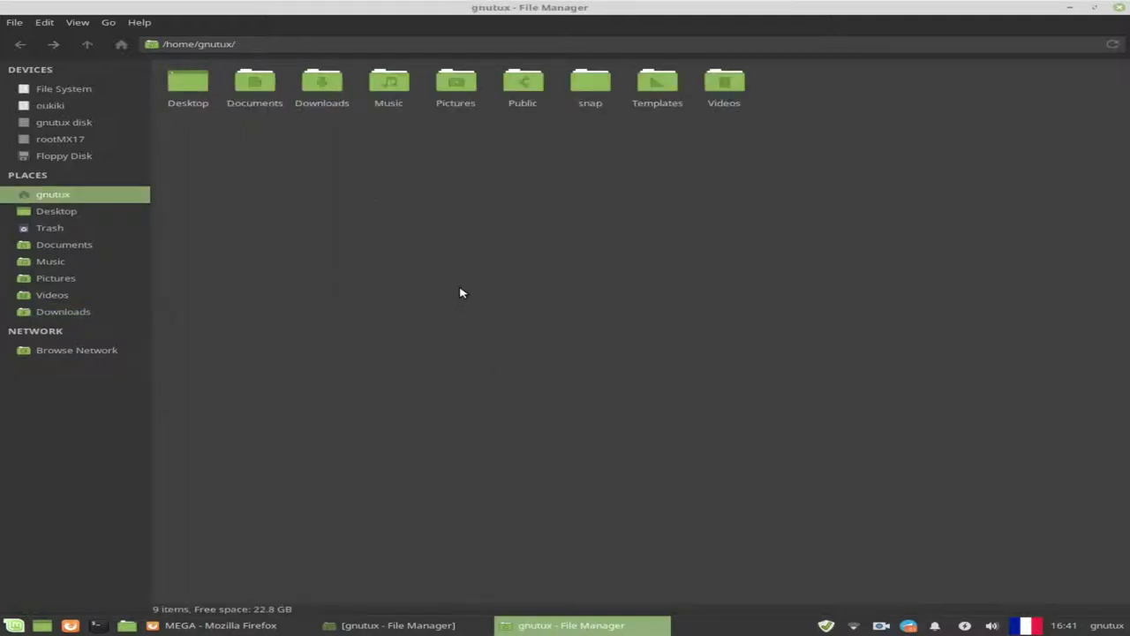
{"action": "key", "text": "ctrl+h"}
{"action": "key", "text": "ctrl+h"}
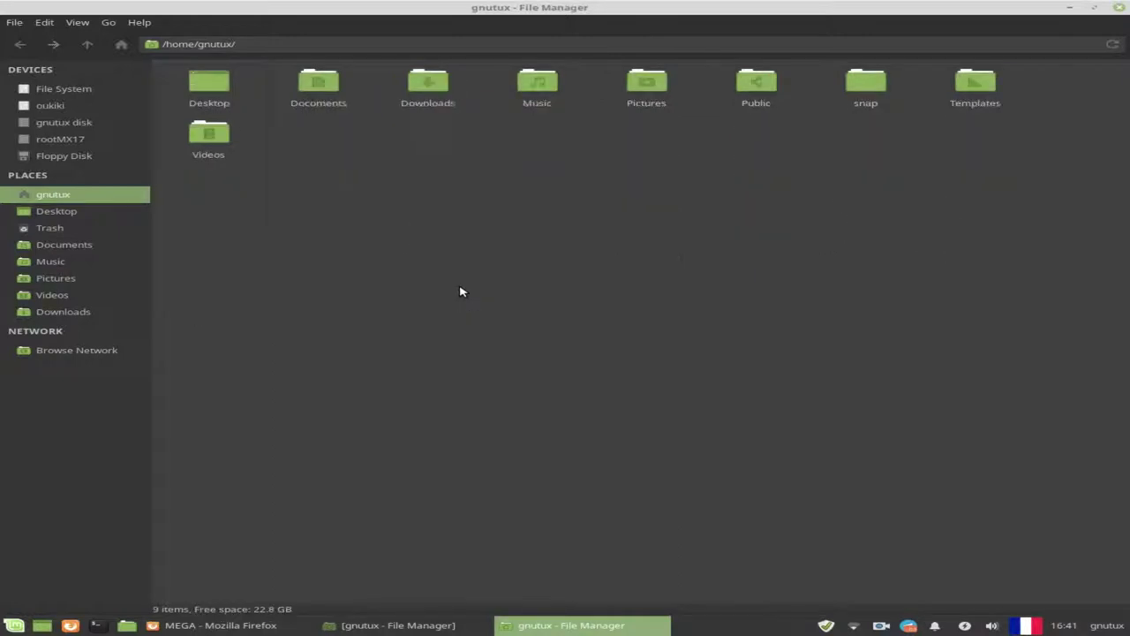
{"action": "right_click", "coordinate": [469, 273]}
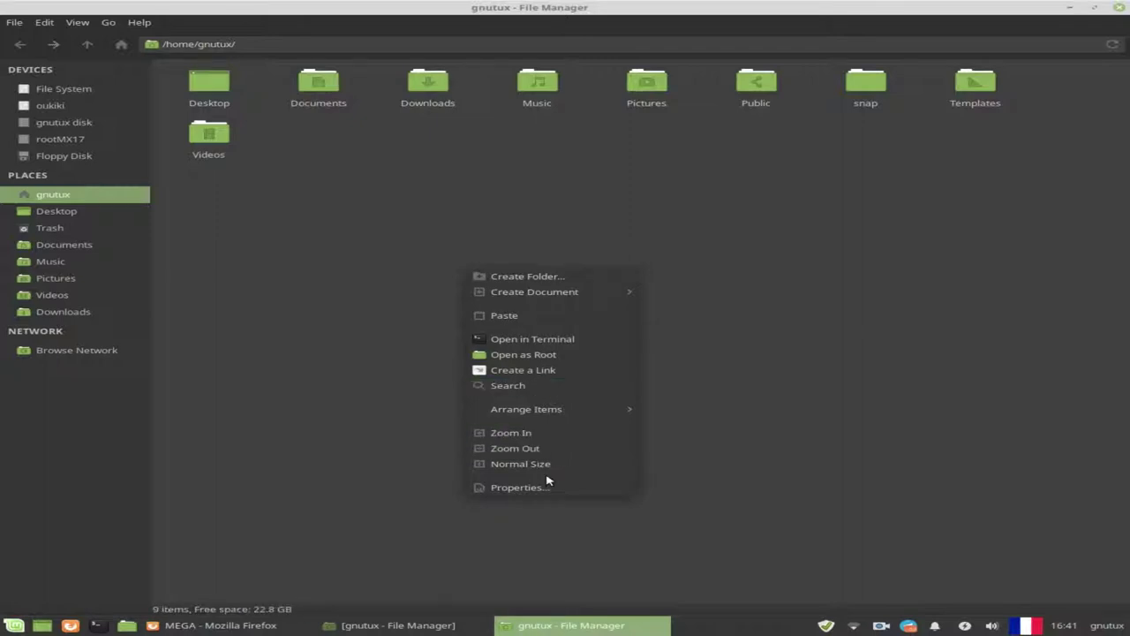
{"action": "left_click", "coordinate": [265, 378]}
{"action": "left_click", "coordinate": [77, 22]}
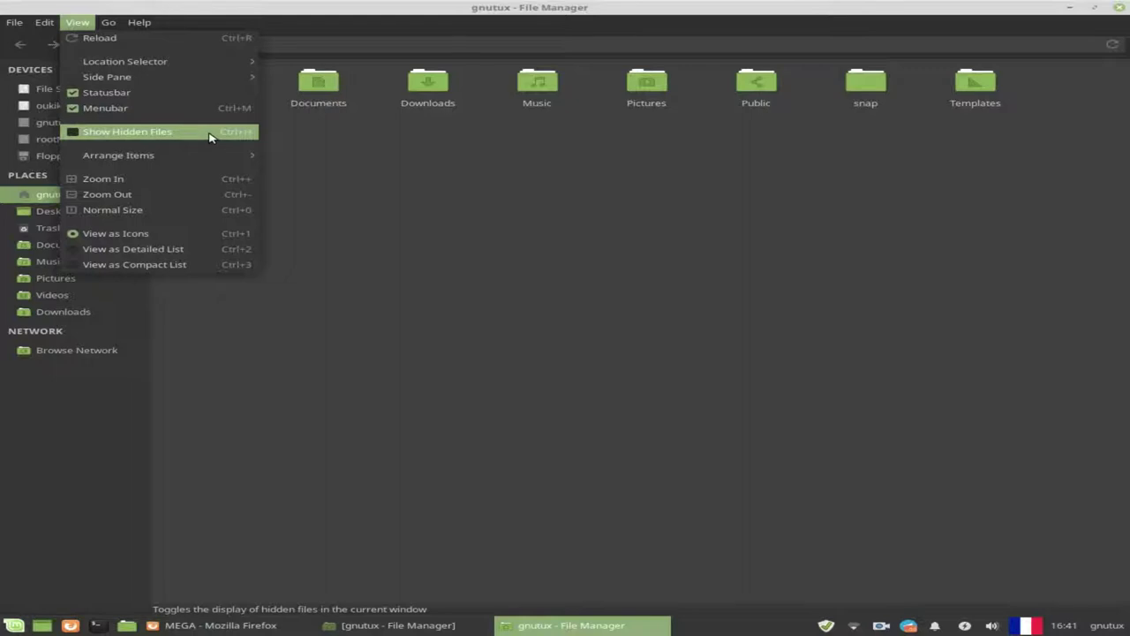
Step: Turn on Show Hidden Files so .config and .gimp-2.8 appear in the home folder
{"action": "left_click", "coordinate": [240, 144]}
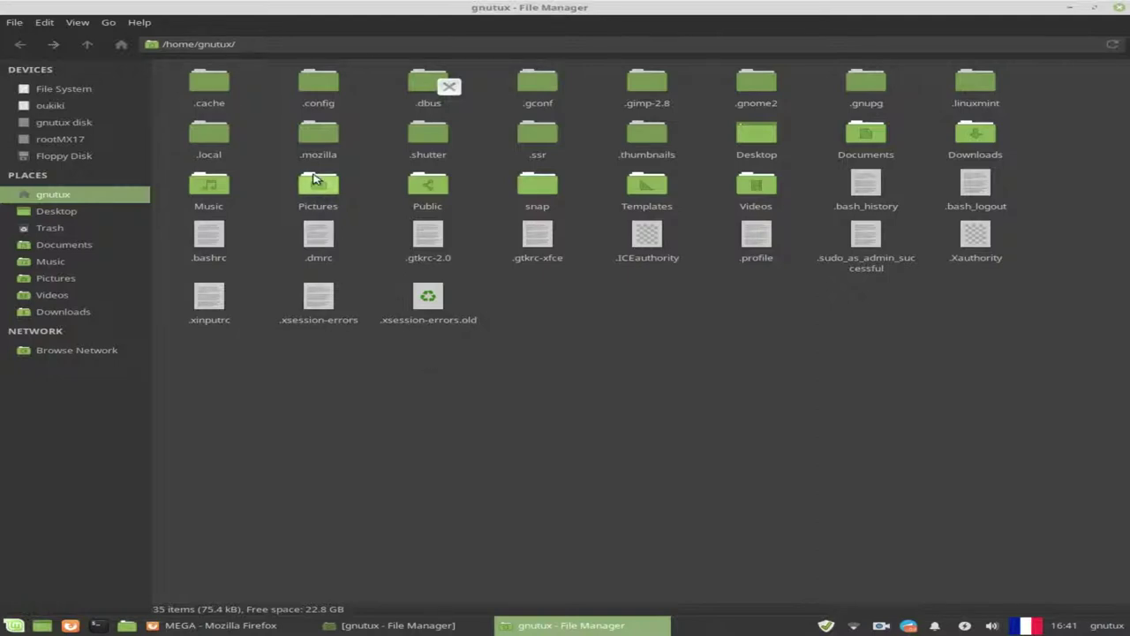
Step: Paste layerfx.py into .config/GIMP/2.10/plug-ins
{"action": "double_click", "coordinate": [318, 84]}
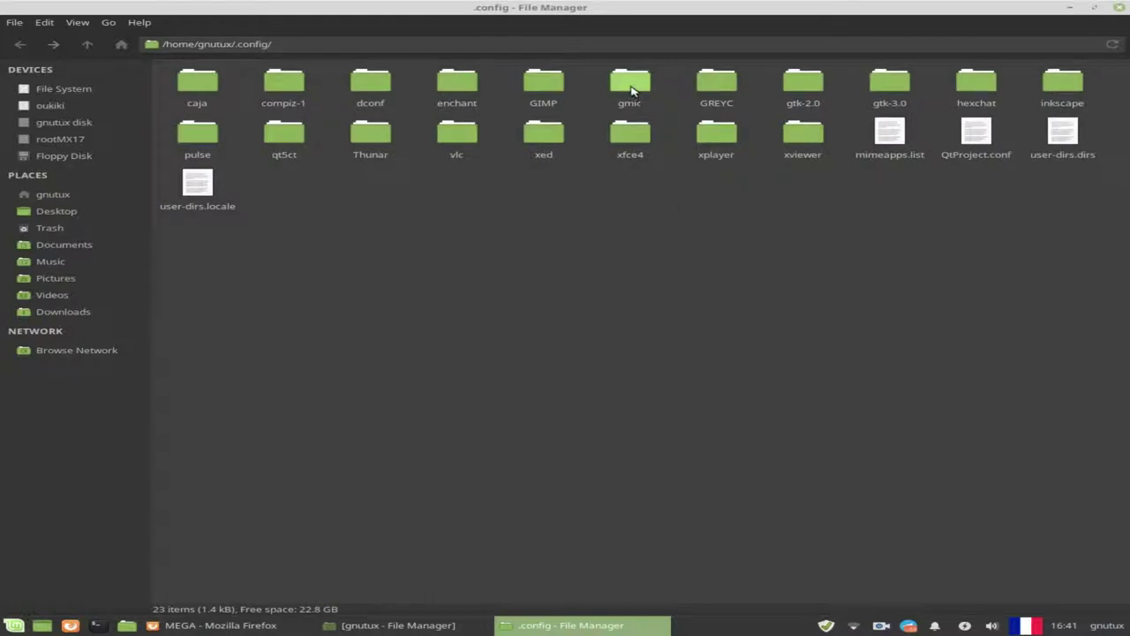
{"action": "double_click", "coordinate": [631, 85]}
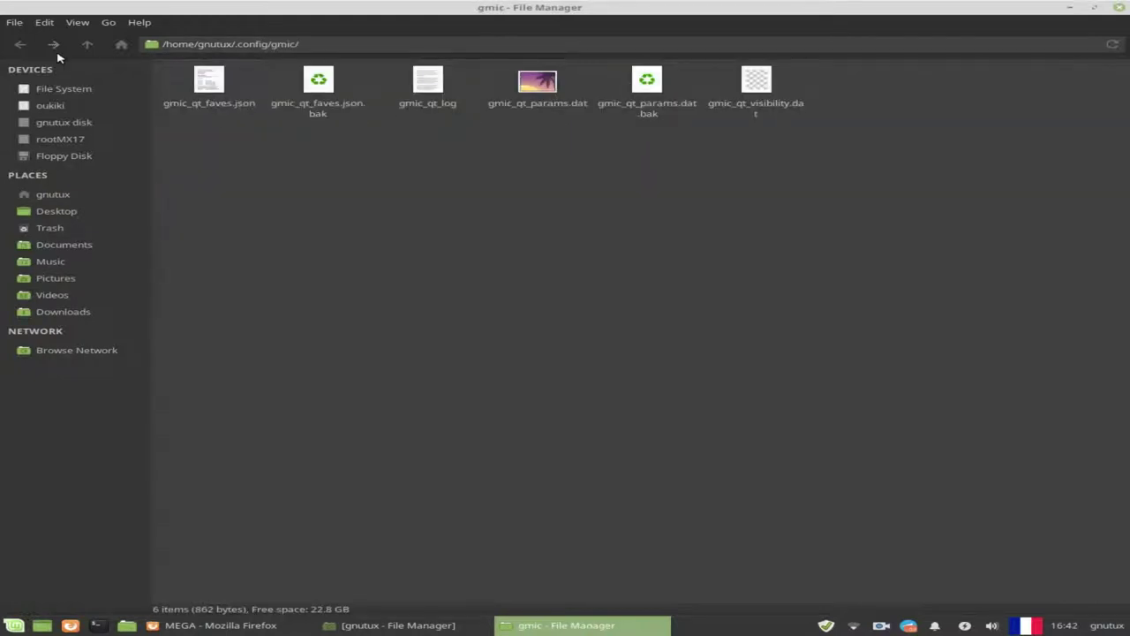
{"action": "left_click", "coordinate": [20, 44]}
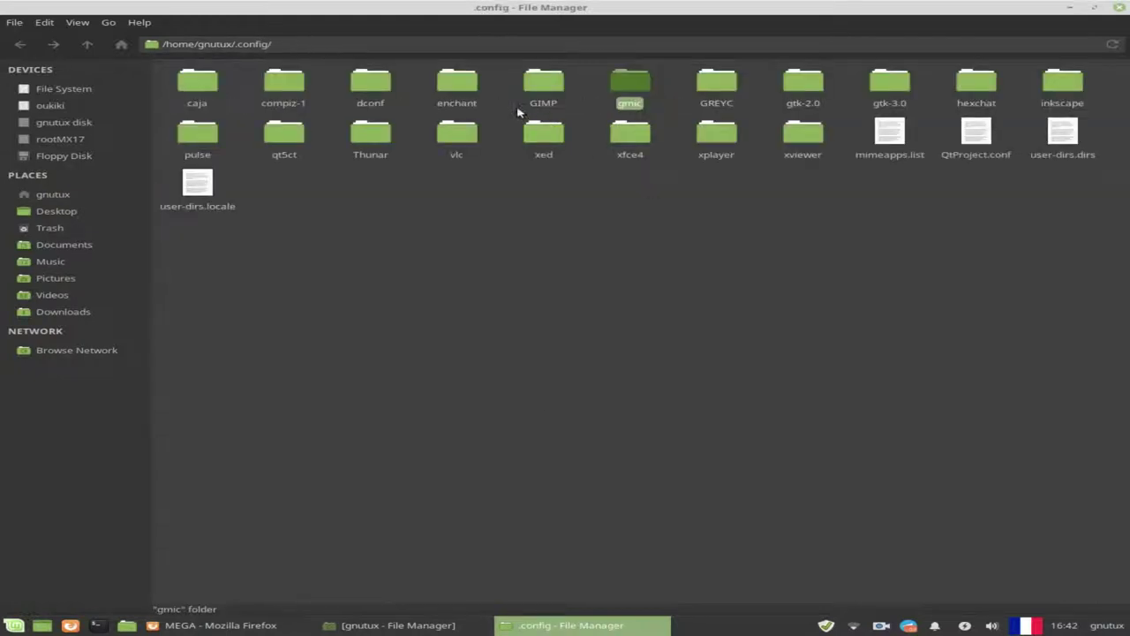
{"action": "left_click", "coordinate": [536, 93]}
{"action": "double_click", "coordinate": [545, 85]}
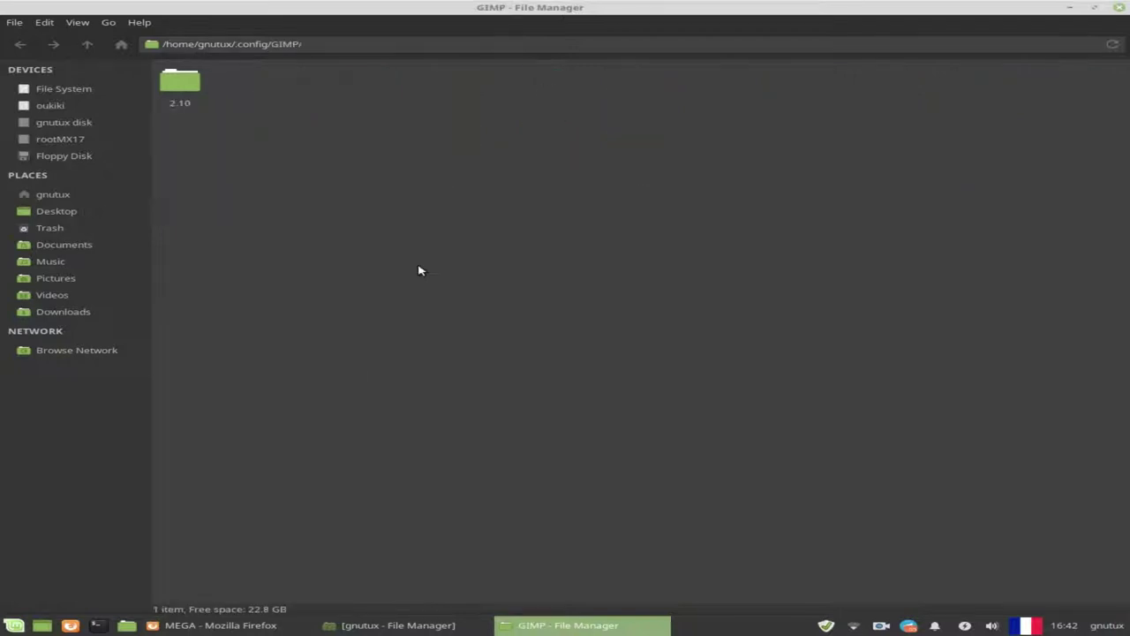
{"action": "double_click", "coordinate": [180, 84]}
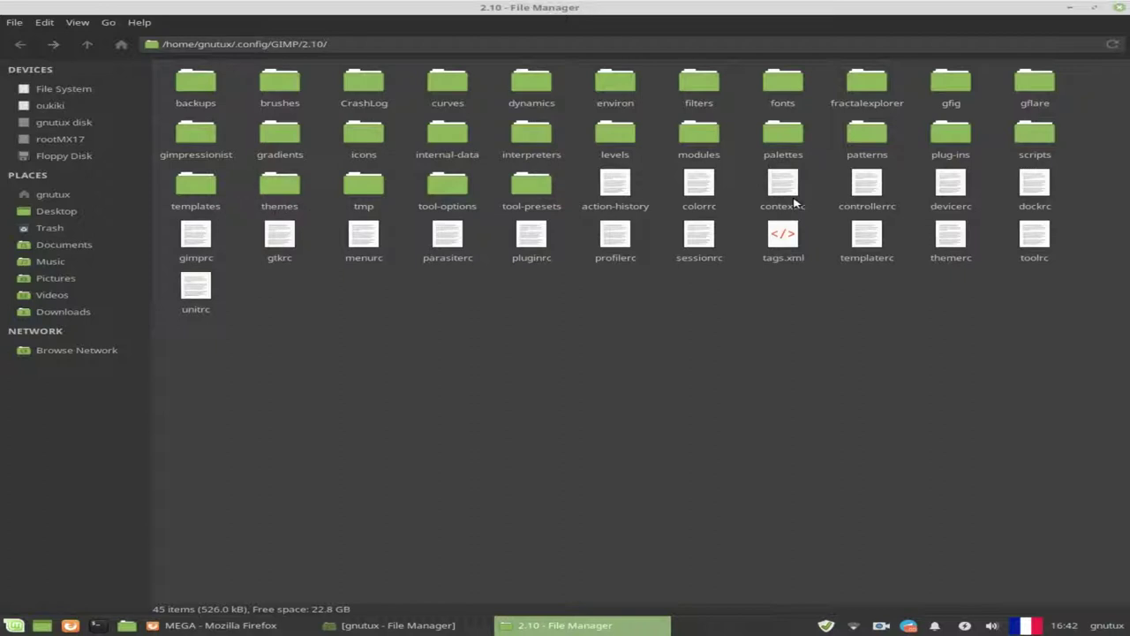
{"action": "double_click", "coordinate": [951, 135]}
{"action": "right_click", "coordinate": [481, 194]}
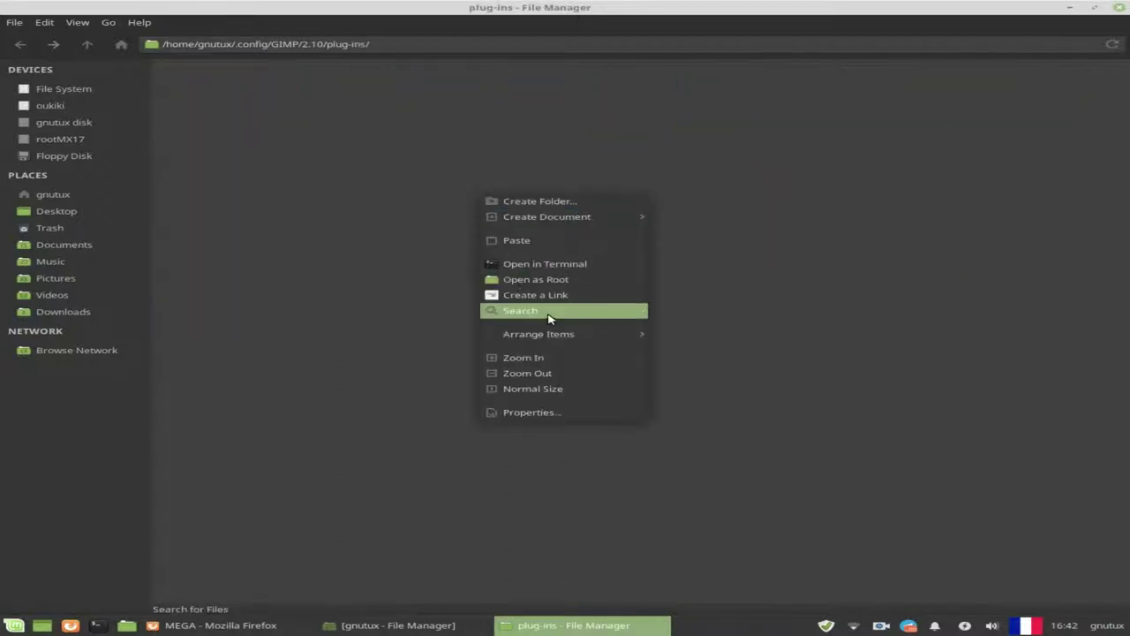
{"action": "left_click", "coordinate": [542, 241]}
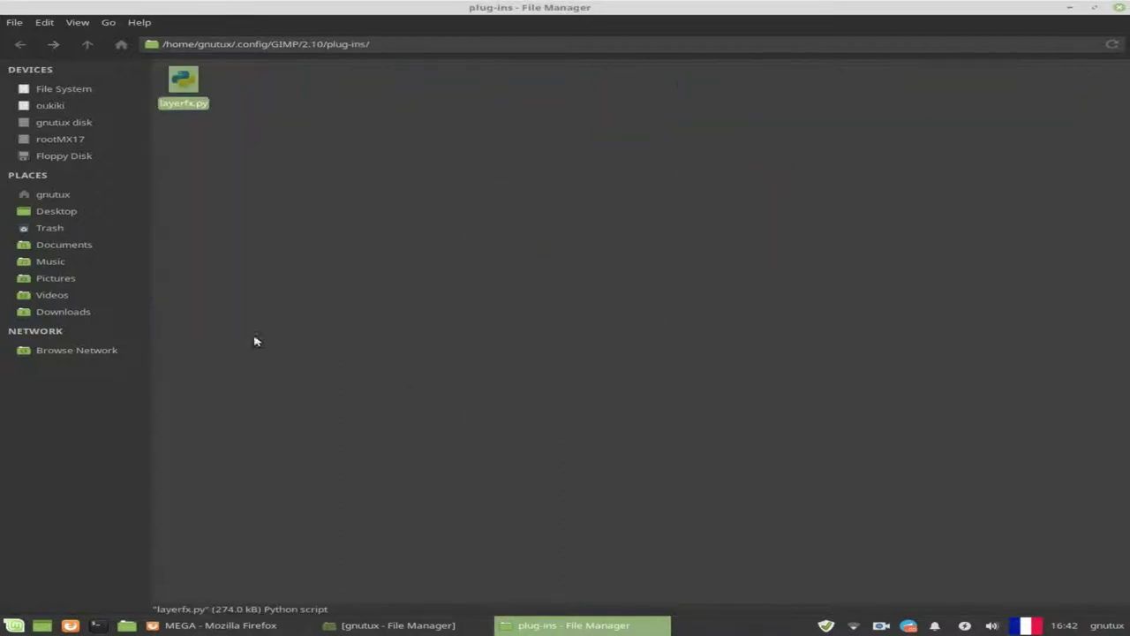
Step: Allow layerfx.py to run as a program, then return home with hidden files hidden
{"action": "left_click", "coordinate": [184, 98]}
{"action": "right_click", "coordinate": [185, 99]}
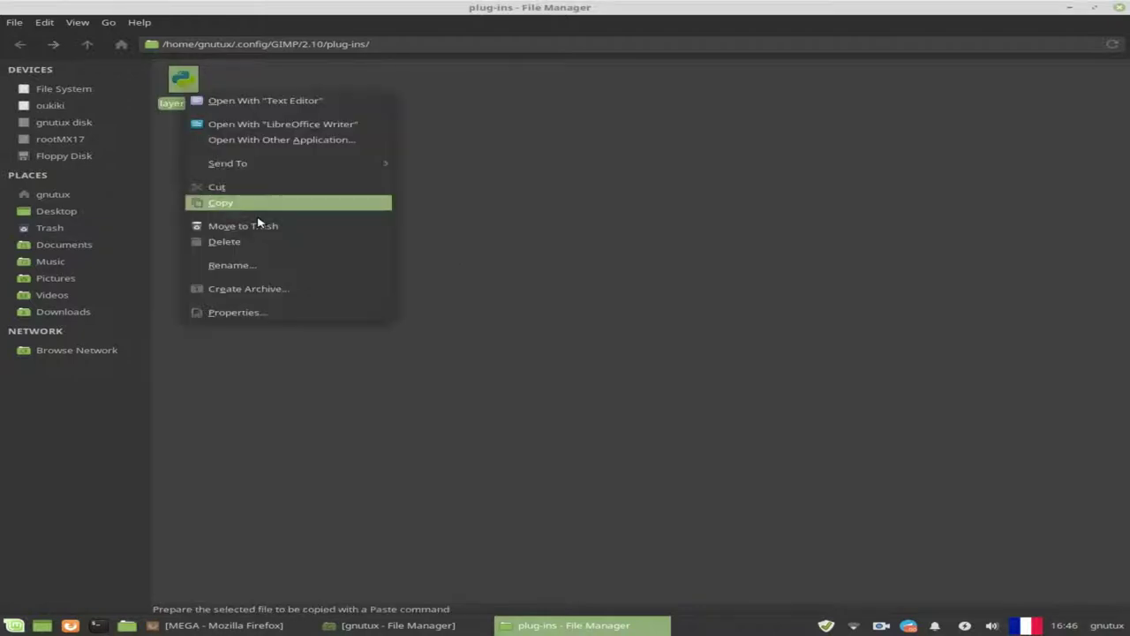
{"action": "left_click", "coordinate": [273, 309]}
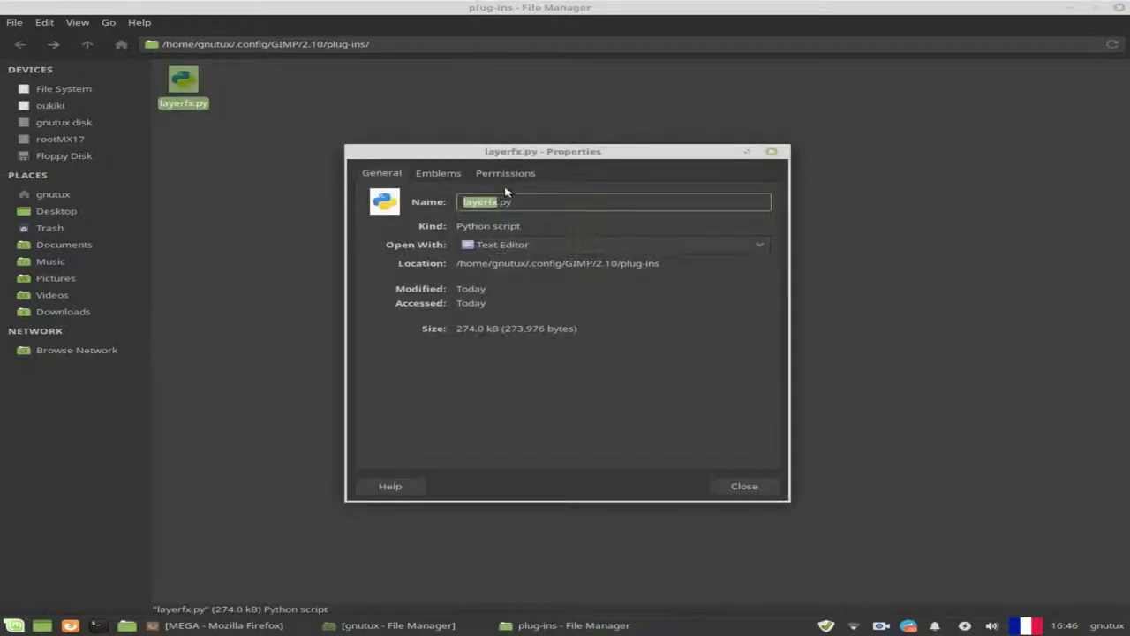
{"action": "left_click", "coordinate": [505, 173]}
{"action": "left_click", "coordinate": [470, 347]}
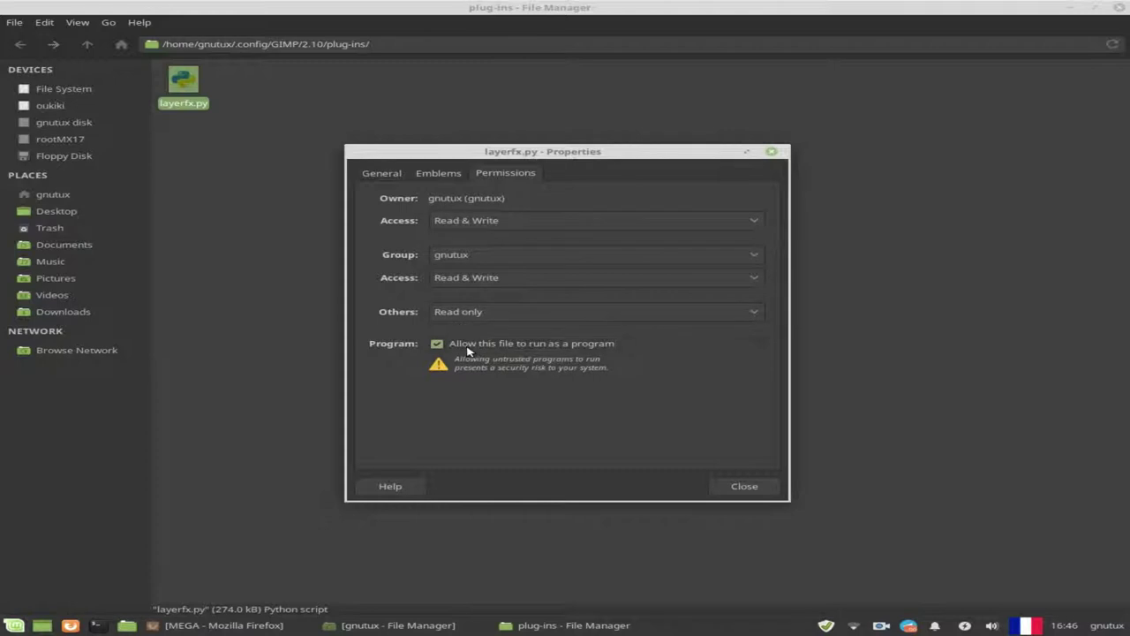
{"action": "left_click", "coordinate": [746, 486]}
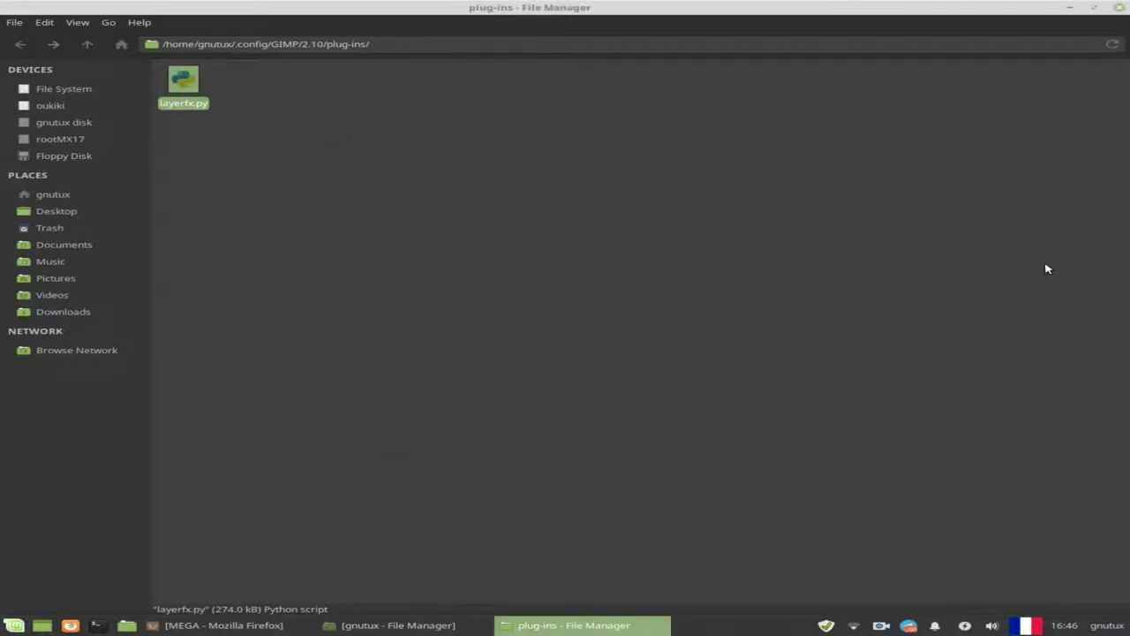
{"action": "left_click", "coordinate": [62, 195]}
{"action": "key", "text": "ctrl+h"}
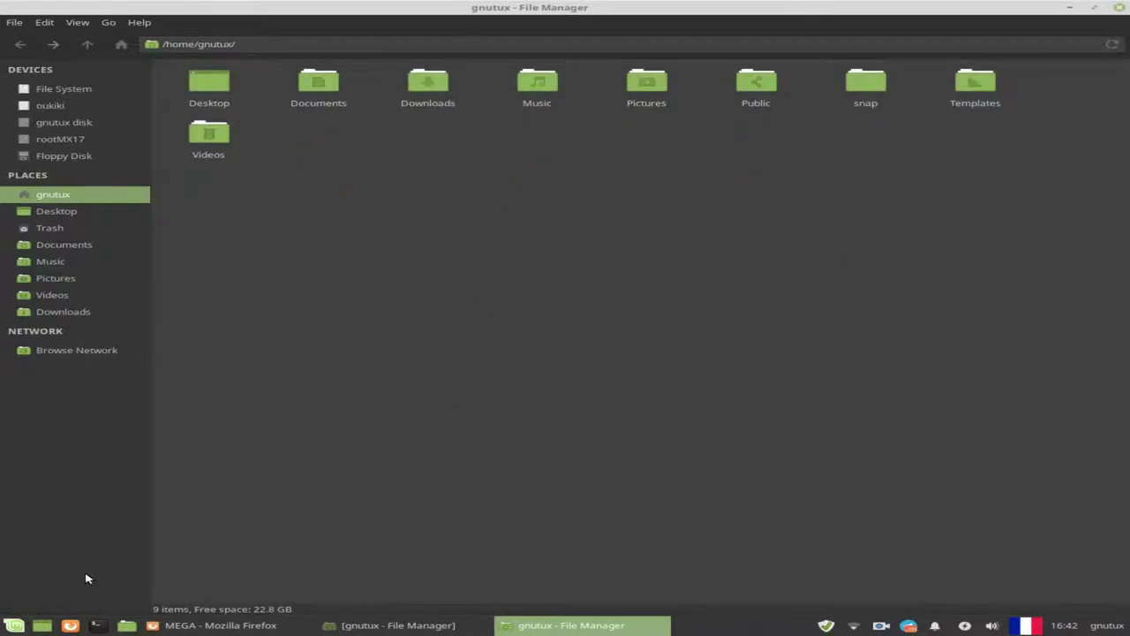
Step: Launch GIMP from the Whisker menu's Graphics category and discard the recovered crash image
{"action": "left_click", "coordinate": [529, 624]}
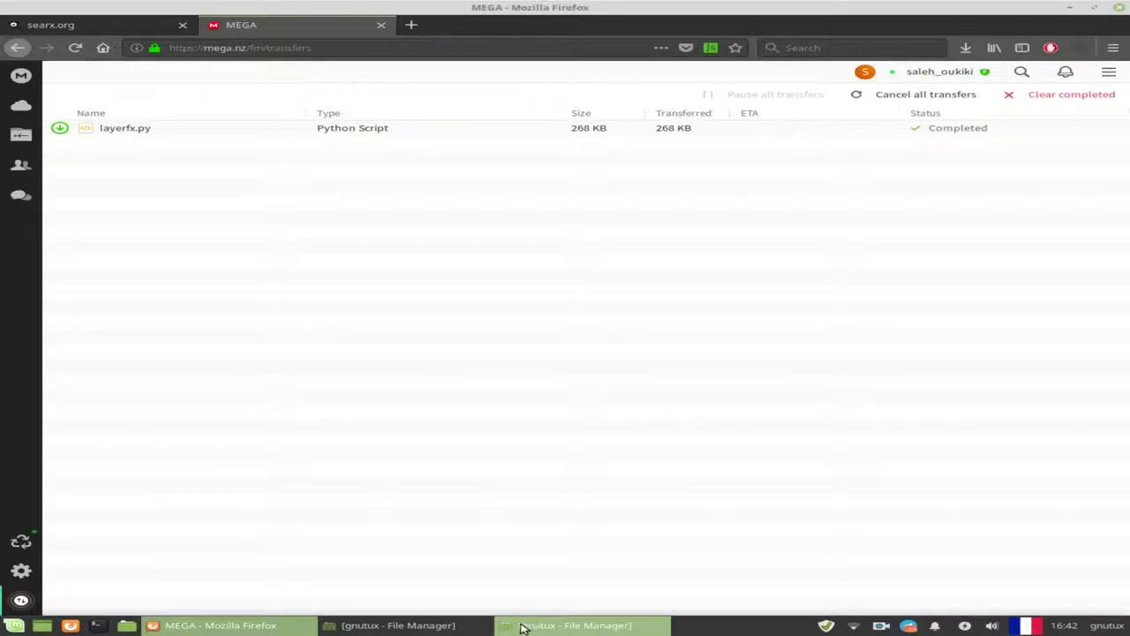
{"action": "left_click", "coordinate": [428, 629]}
{"action": "left_click", "coordinate": [15, 626]}
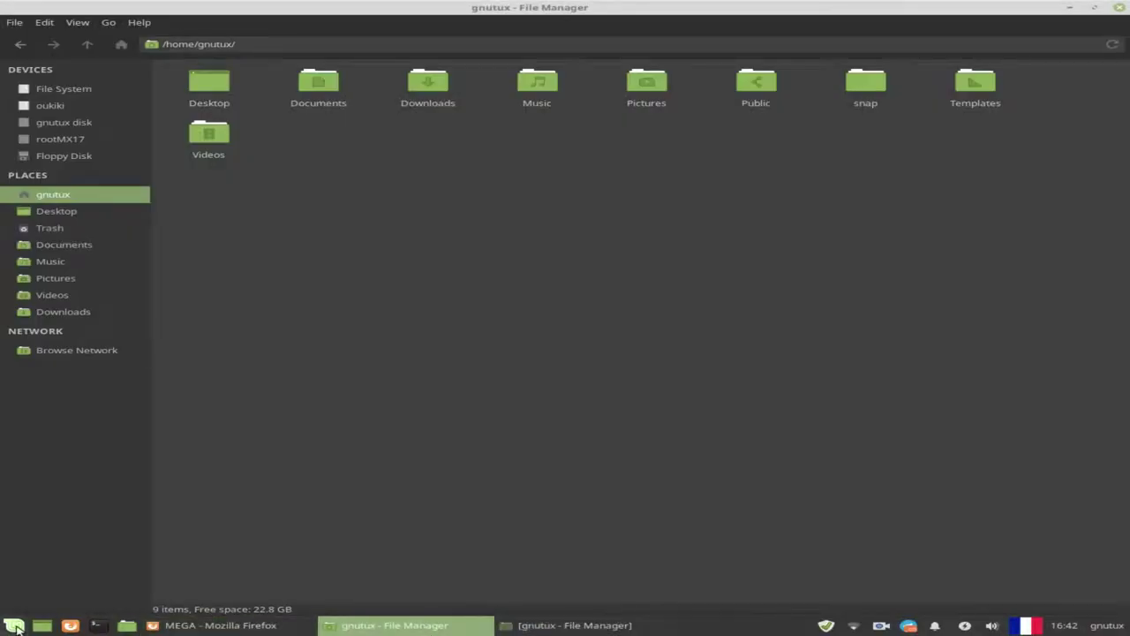
{"action": "left_click", "coordinate": [66, 365]}
{"action": "left_click", "coordinate": [62, 412]}
{"action": "left_click", "coordinate": [55, 434]}
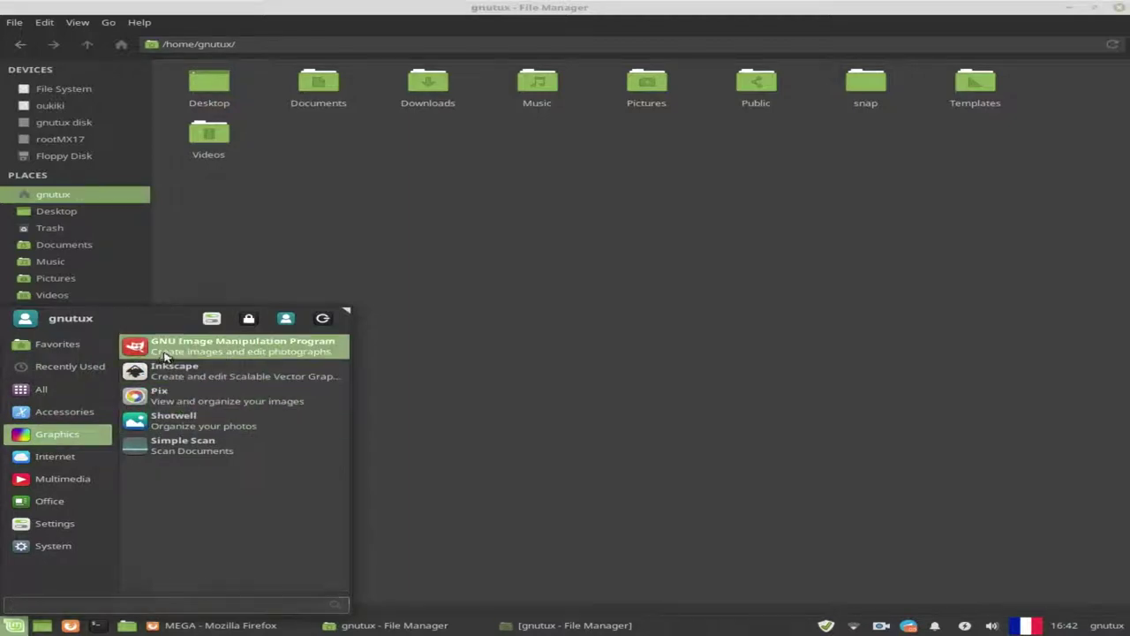
{"action": "left_click", "coordinate": [194, 344]}
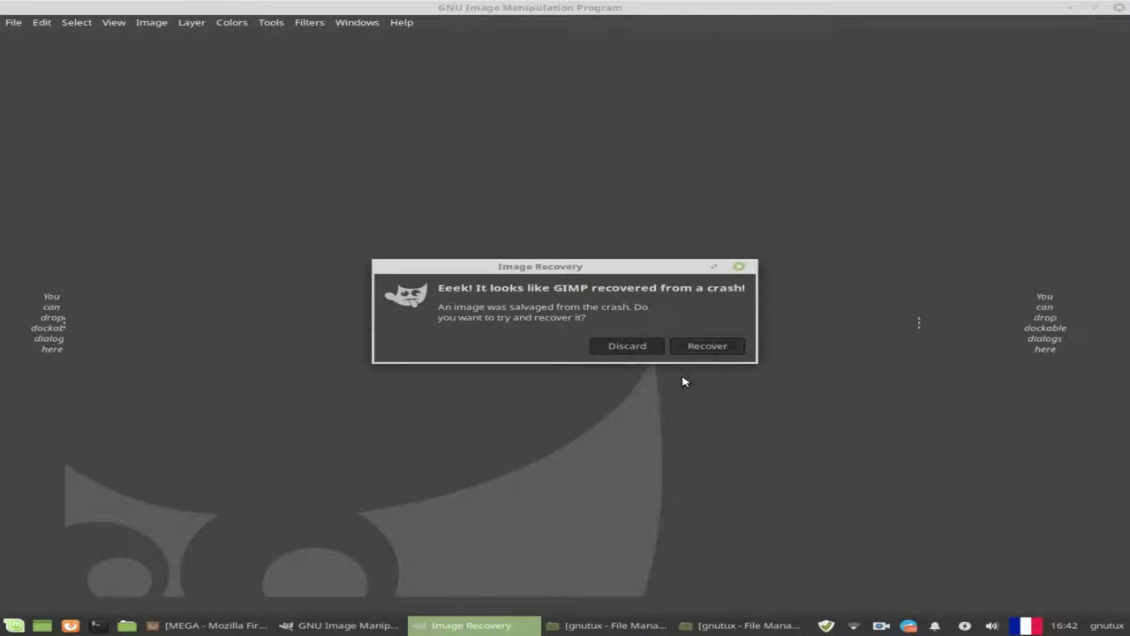
{"action": "left_click", "coordinate": [626, 346]}
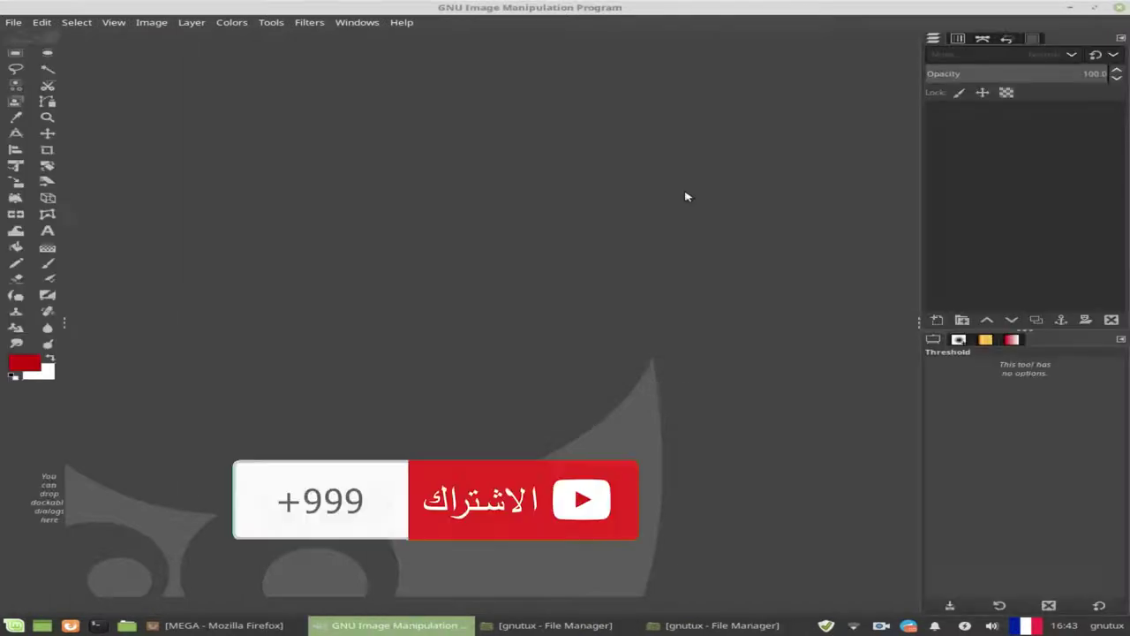
{"action": "left_click", "coordinate": [13, 22]}
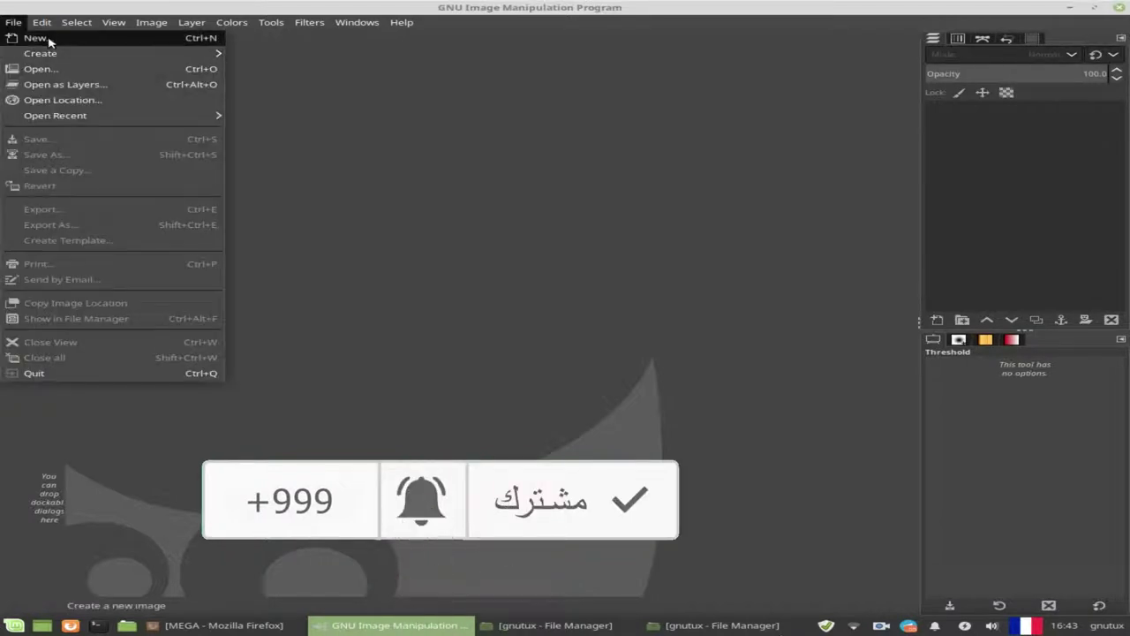
Step: Create a 1920×1080 px image with Fill with set to Transparency
{"action": "left_click", "coordinate": [19, 39]}
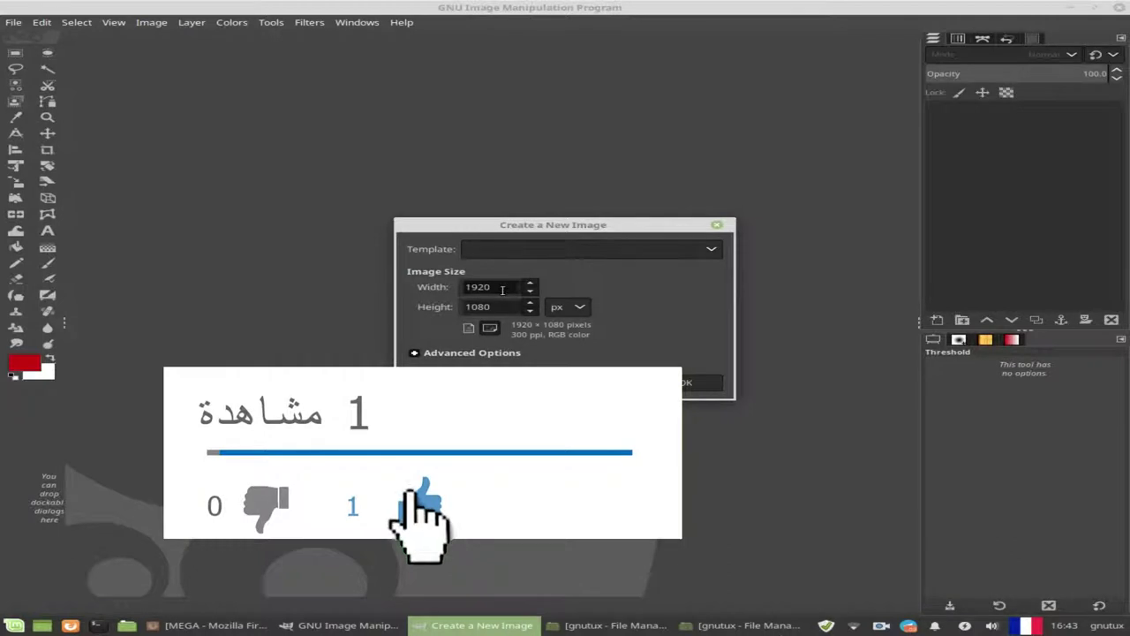
{"action": "left_click", "coordinate": [565, 248]}
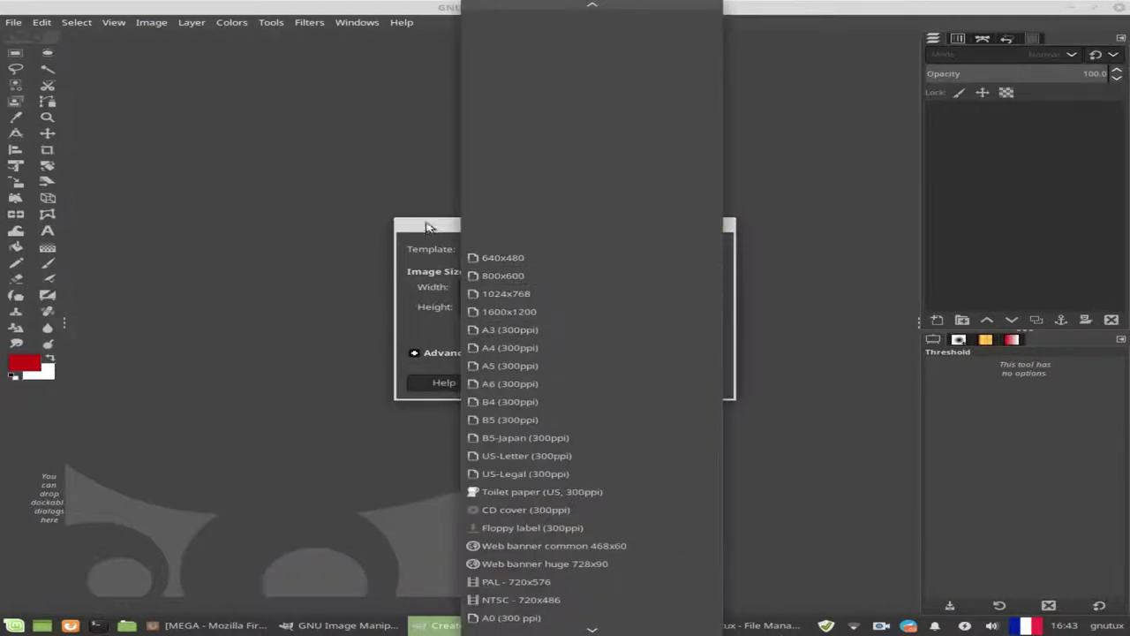
{"action": "left_click", "coordinate": [427, 227]}
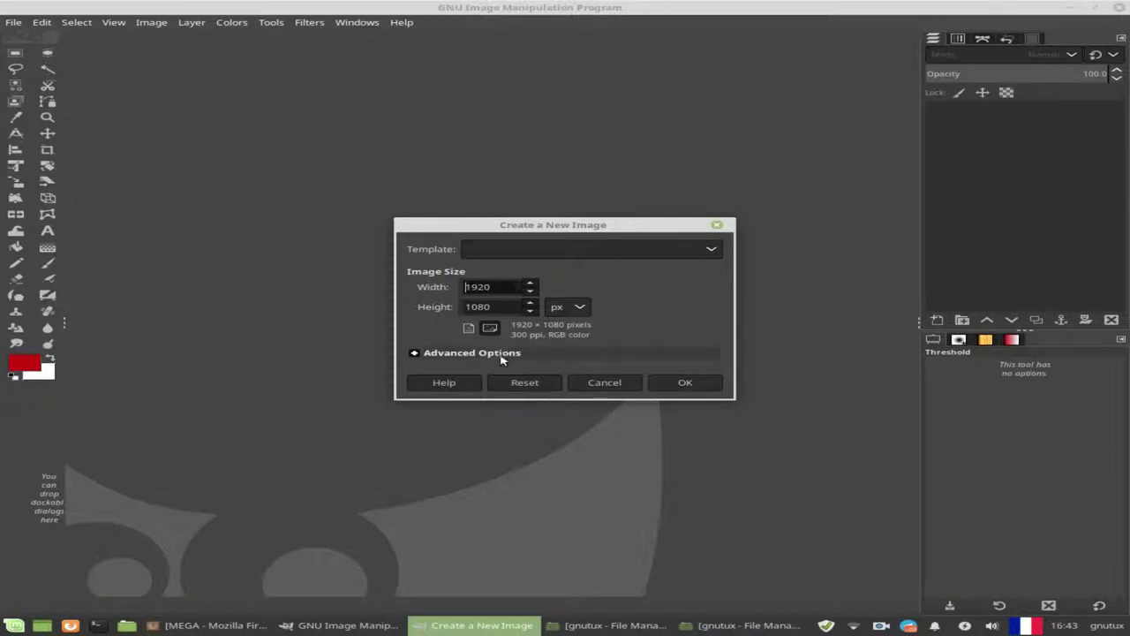
{"action": "left_click", "coordinate": [503, 354]}
{"action": "left_click", "coordinate": [527, 513]}
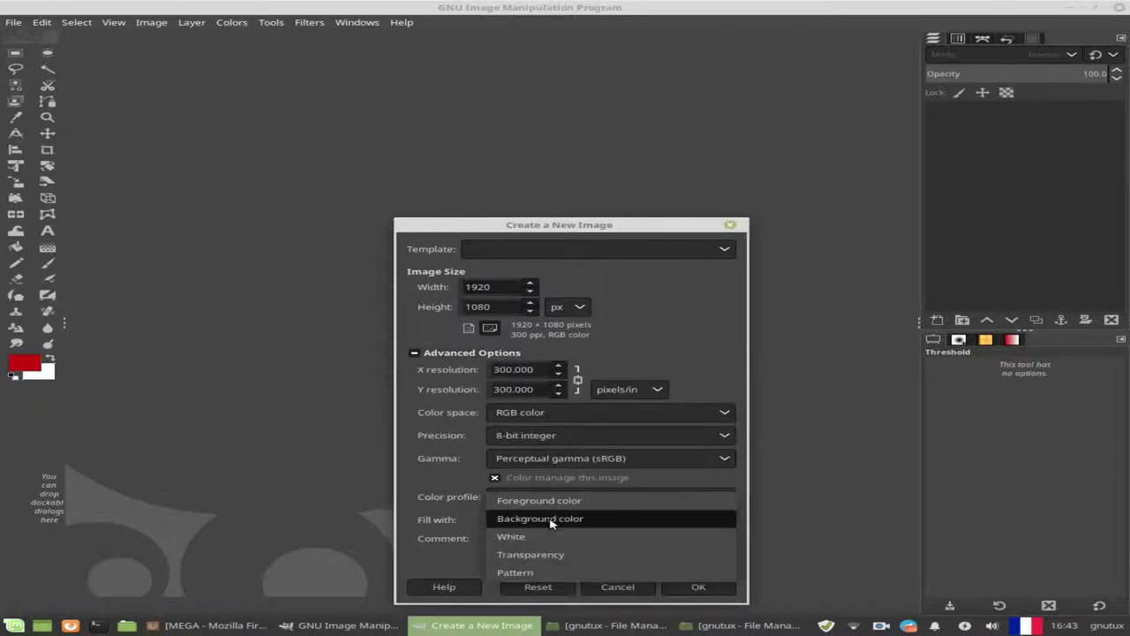
{"action": "left_click", "coordinate": [519, 553]}
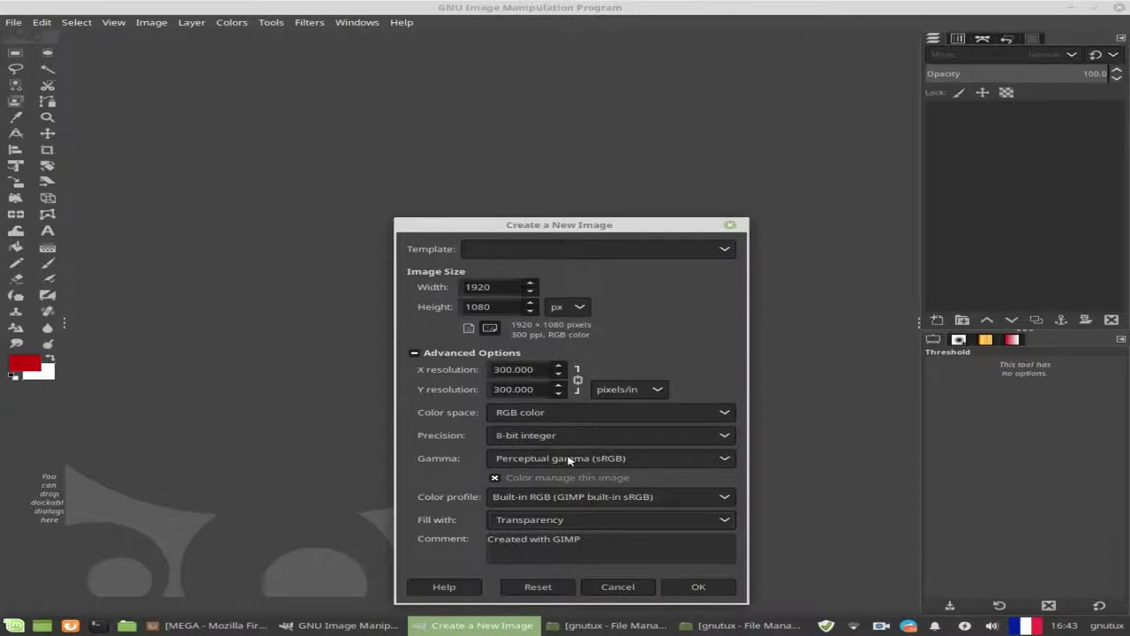
{"action": "left_click", "coordinate": [715, 594]}
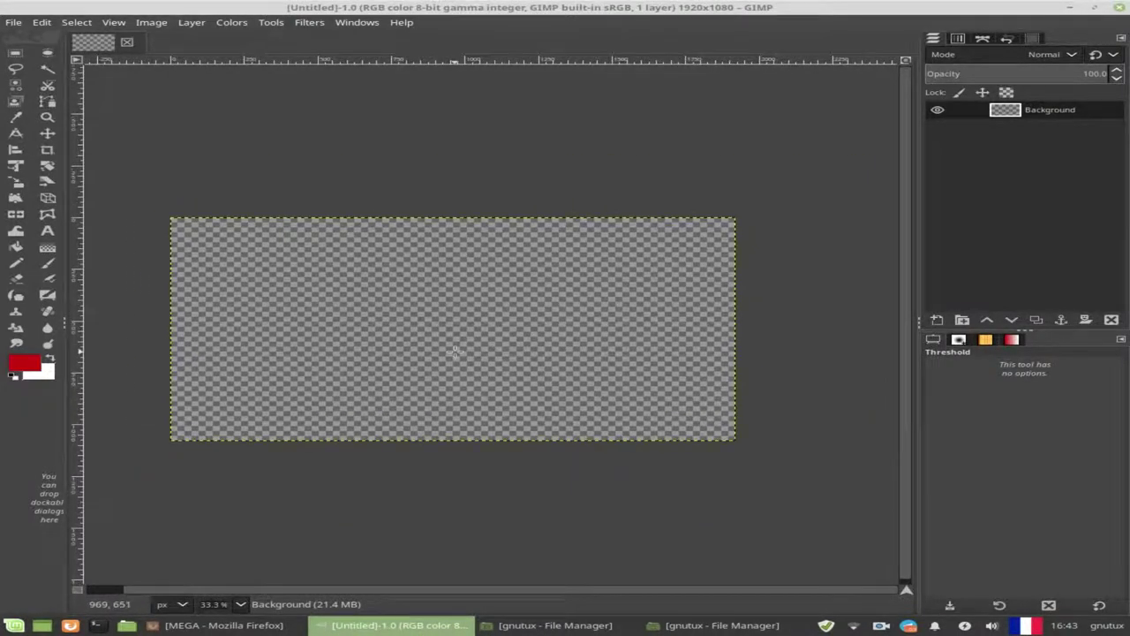
Step: Add a 'GnuTux' text layer near the canvas centre
{"action": "key", "text": "plus"}
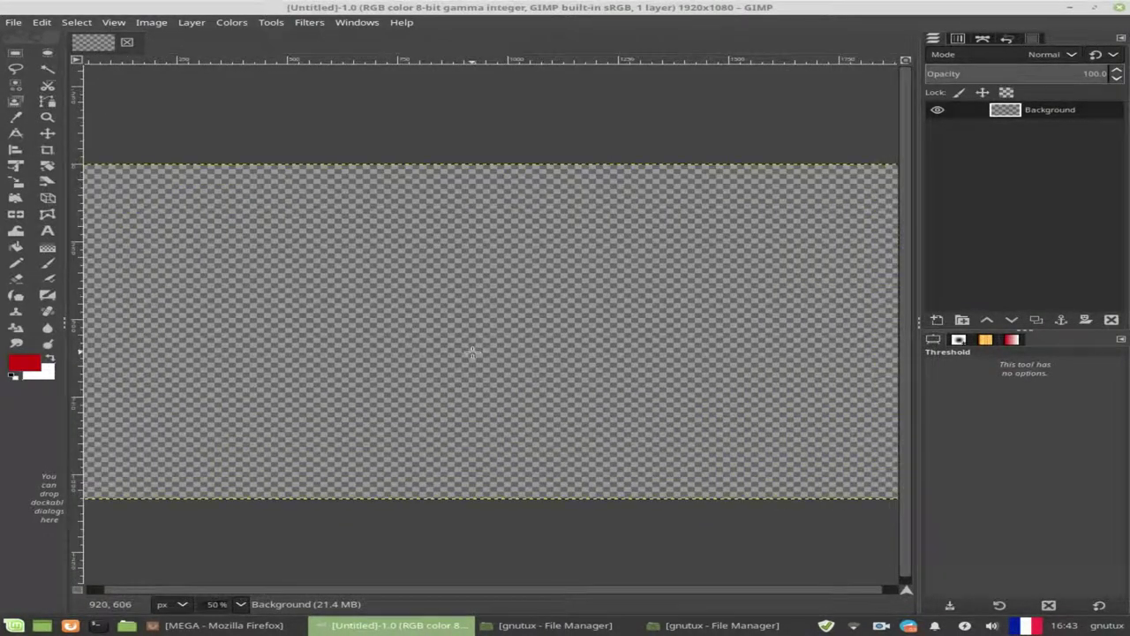
{"action": "key", "text": "minus"}
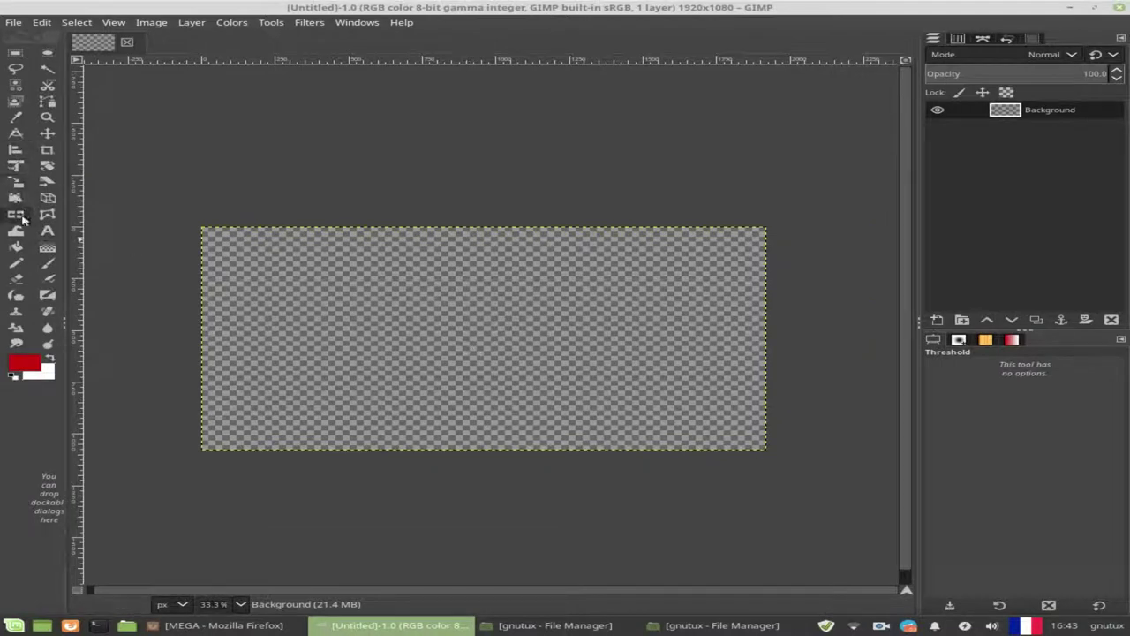
{"action": "left_click", "coordinate": [47, 231]}
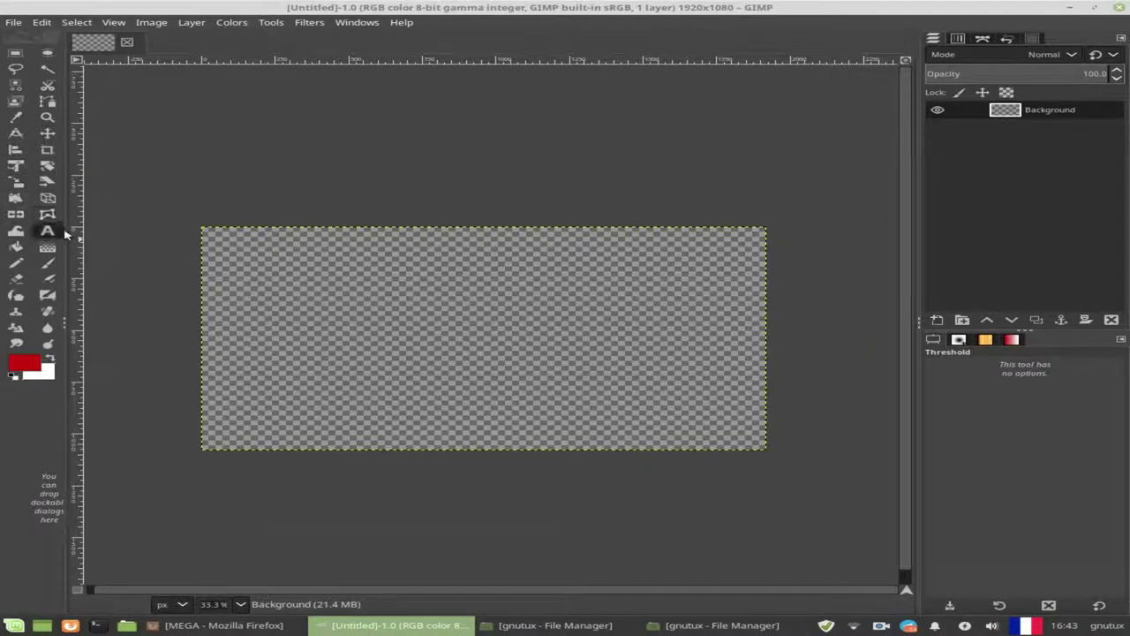
{"action": "left_click", "coordinate": [424, 337]}
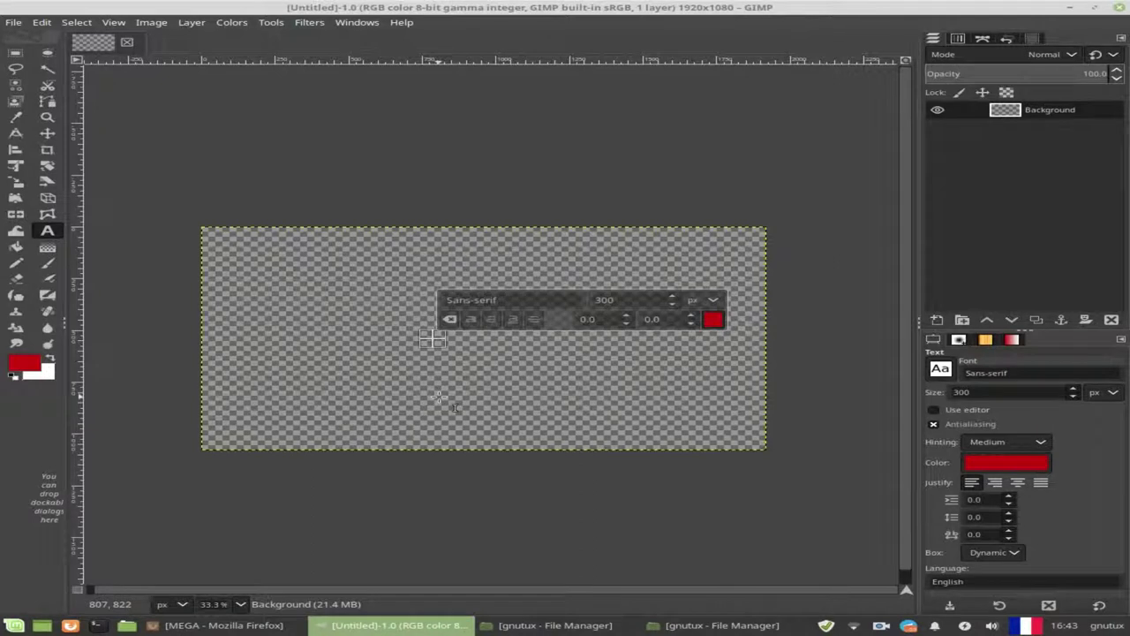
{"action": "type", "text": "G"}
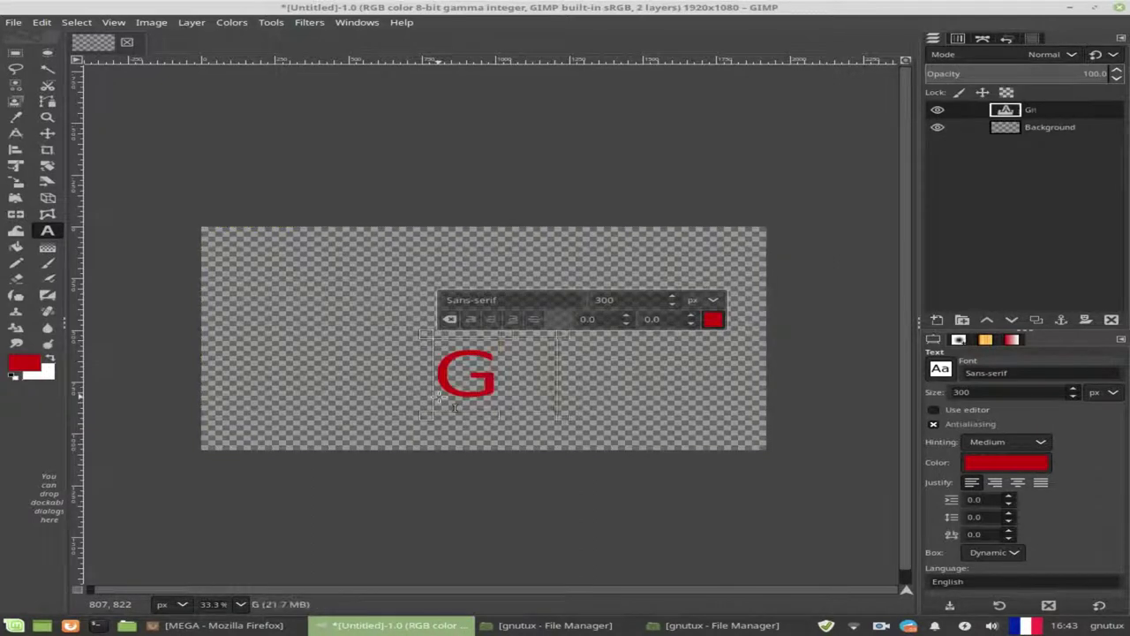
{"action": "type", "text": "nuTux"}
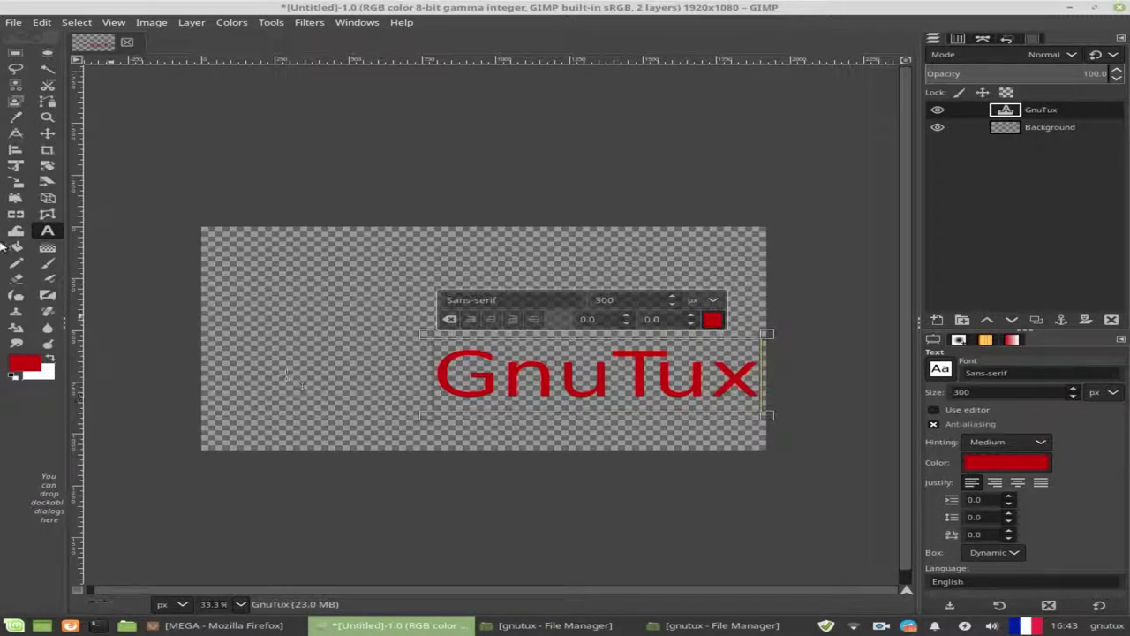
{"action": "type", "text": "m"}
Step: Move the GnuTux text and centre it horizontally and vertically on the canvas
{"action": "left_click_drag", "start_coordinate": [556, 384], "coordinate": [329, 317]}
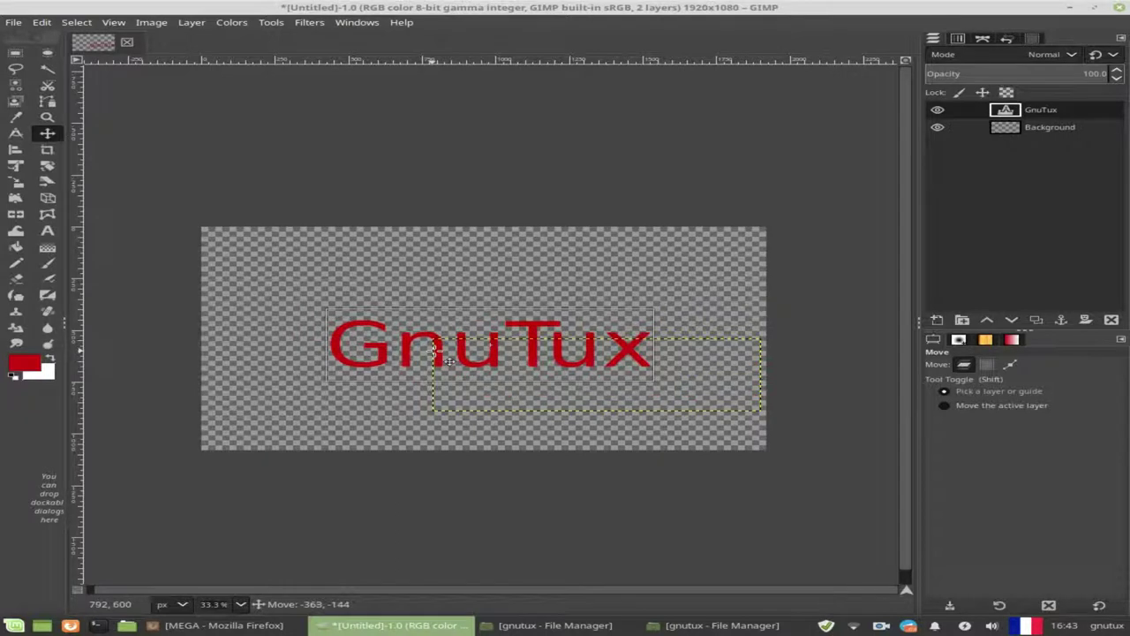
{"action": "left_click", "coordinate": [15, 150]}
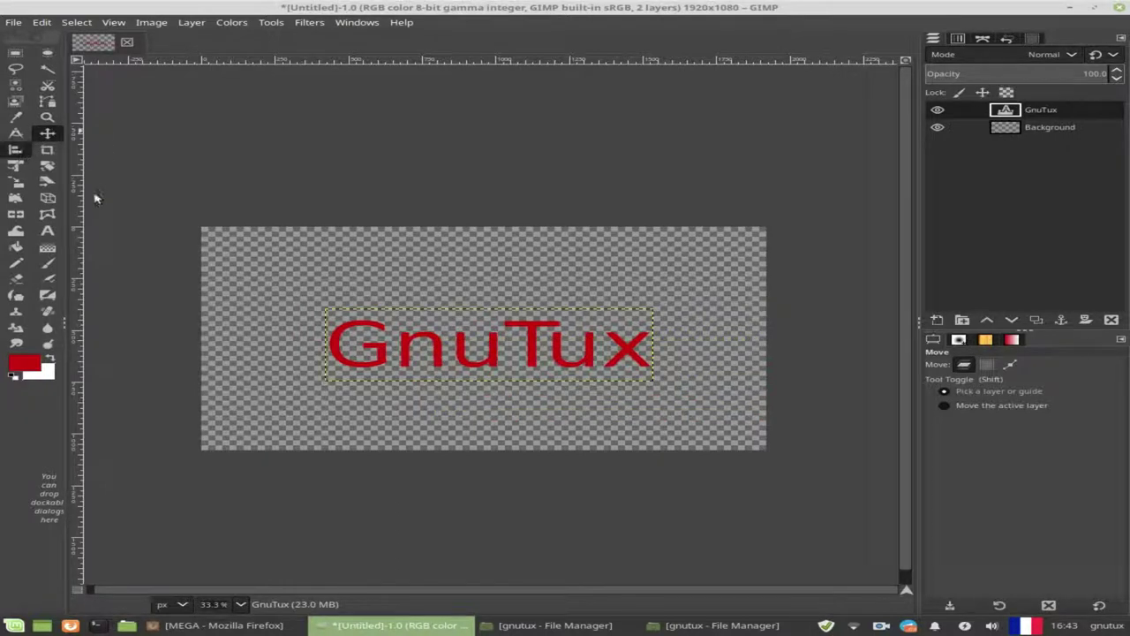
{"action": "left_click", "coordinate": [409, 343]}
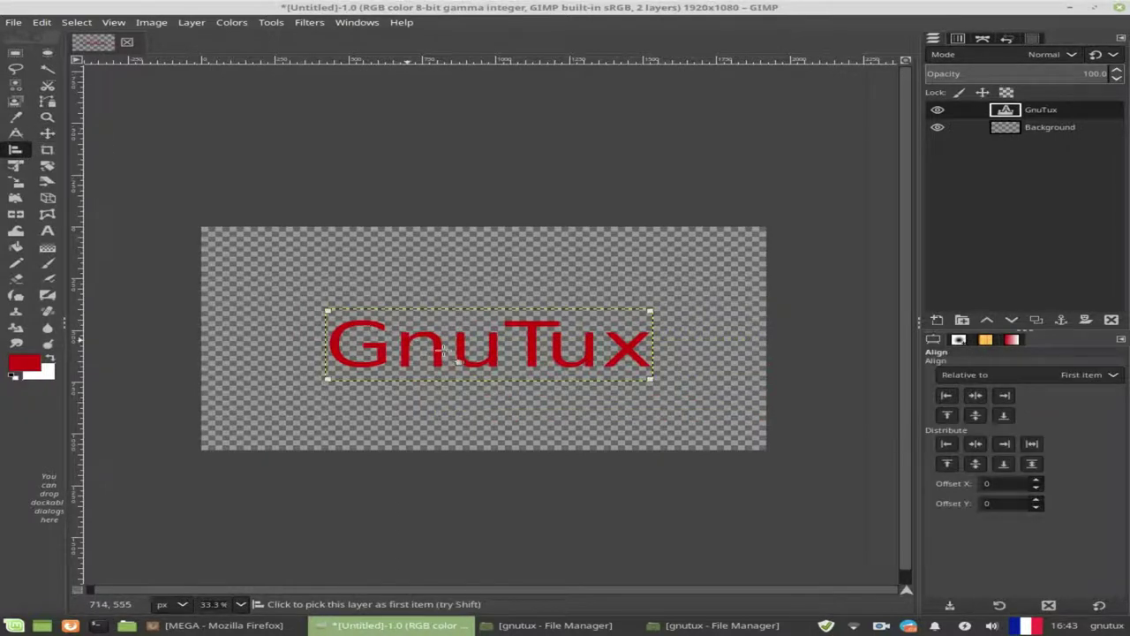
{"action": "left_click", "coordinate": [975, 395]}
{"action": "left_click", "coordinate": [975, 415]}
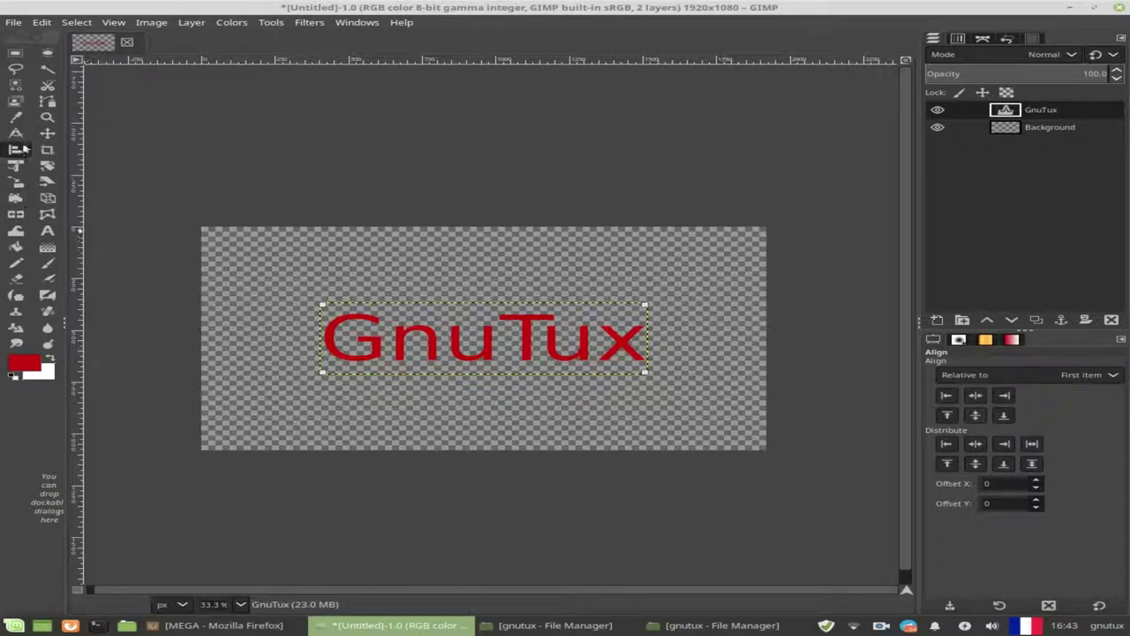
{"action": "left_click", "coordinate": [1011, 129]}
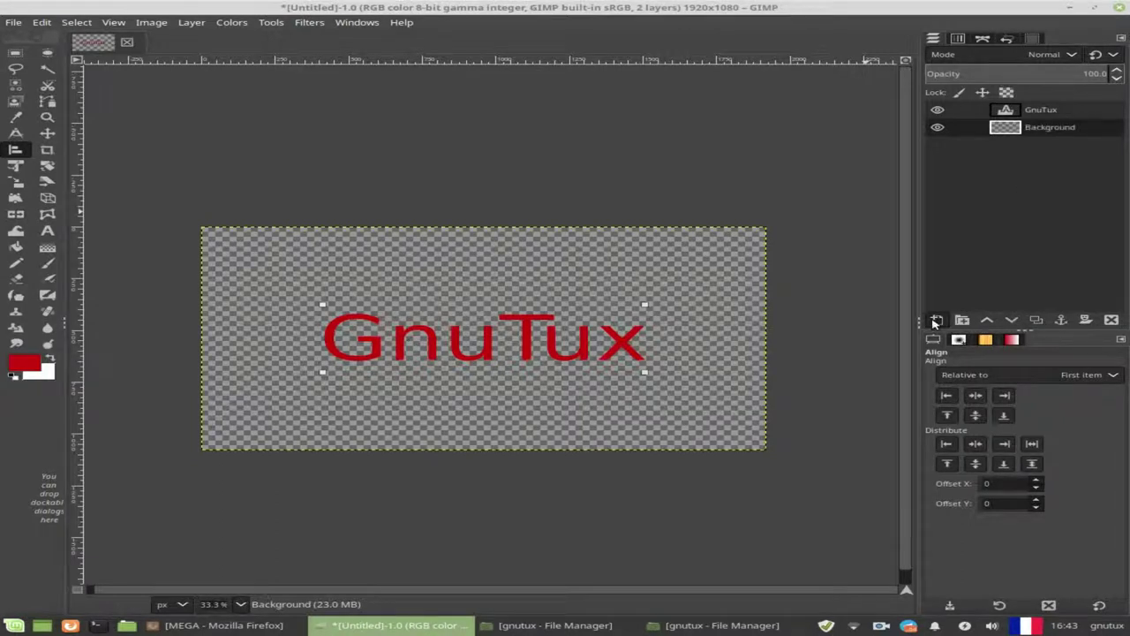
Step: Add a new empty layer below GnuTux and run Alpha to Selection on the GnuTux layer
{"action": "left_click", "coordinate": [937, 320]}
{"action": "left_click", "coordinate": [1075, 525]}
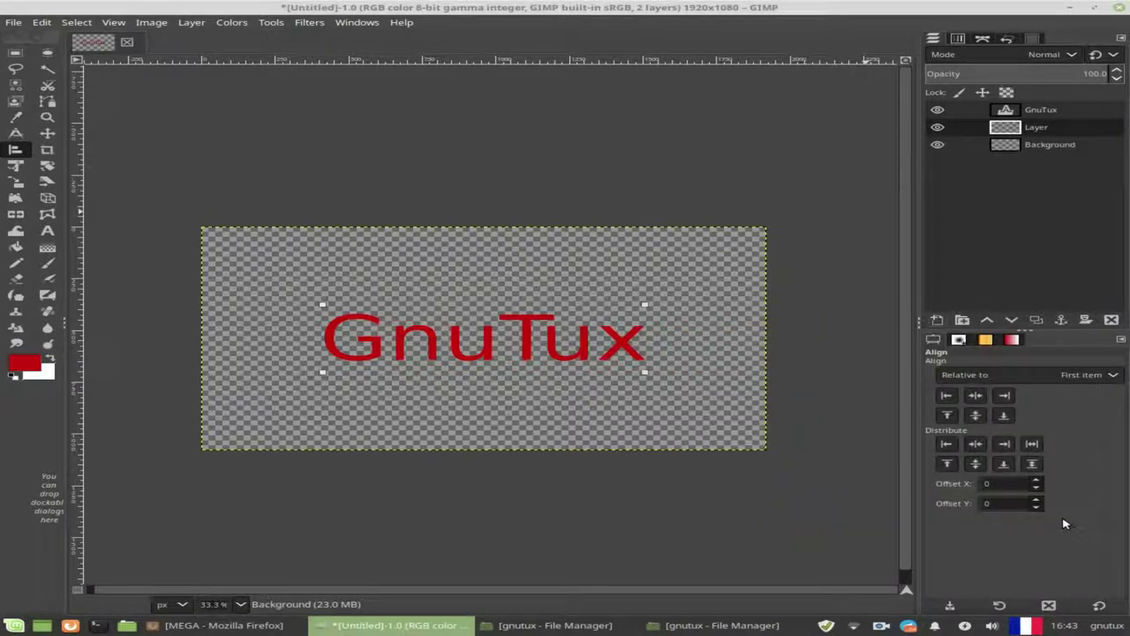
{"action": "left_click", "coordinate": [1020, 111]}
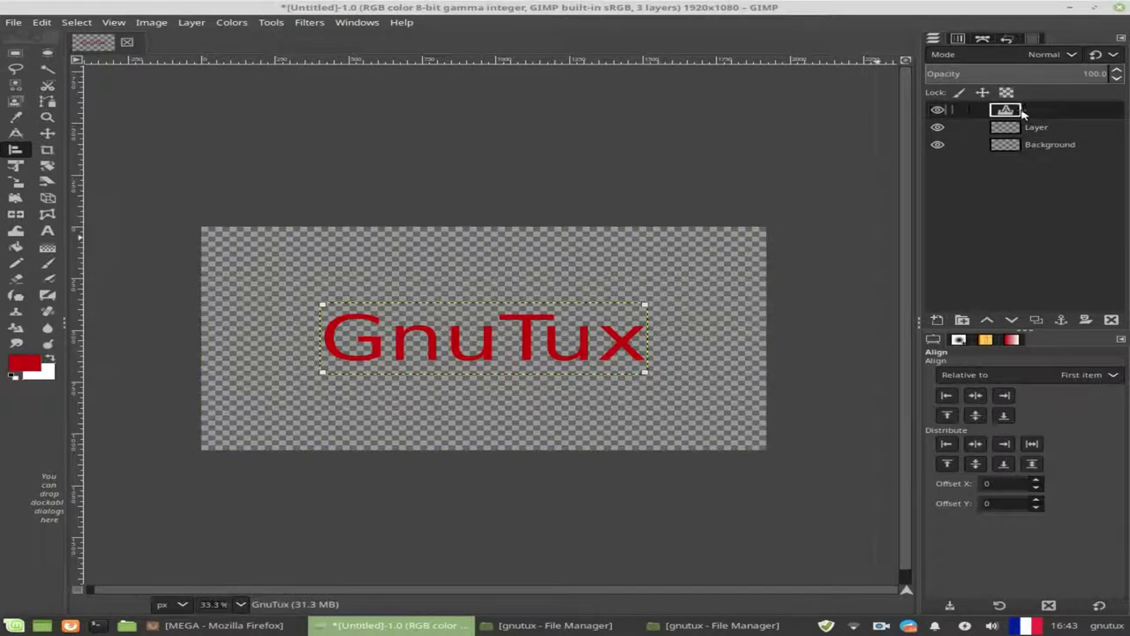
{"action": "right_click", "coordinate": [1015, 113]}
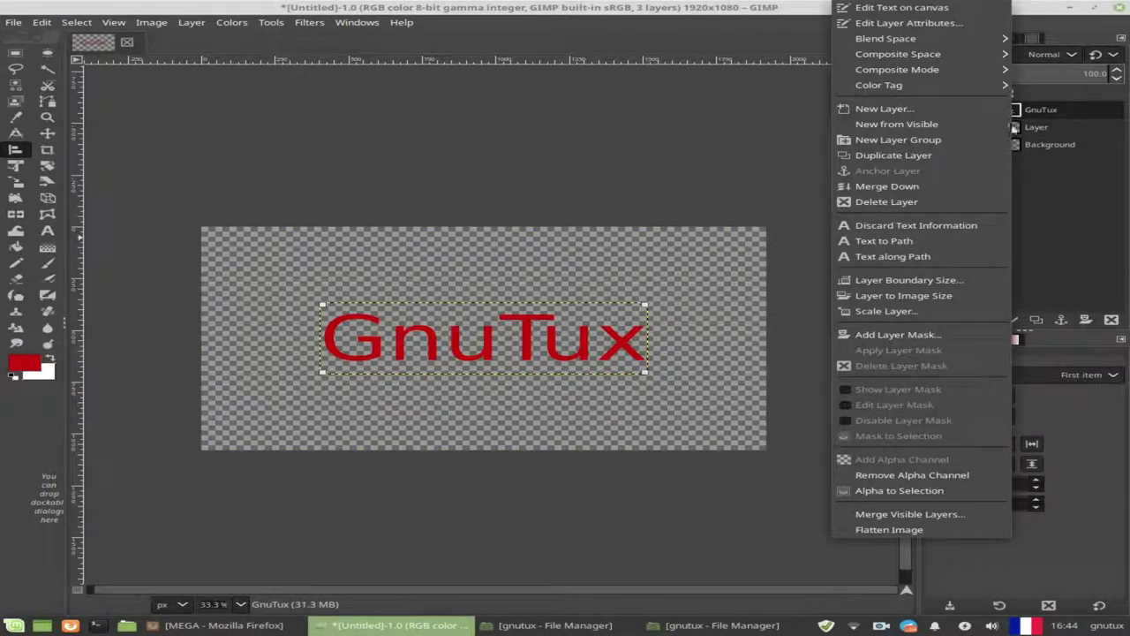
{"action": "left_click", "coordinate": [941, 491]}
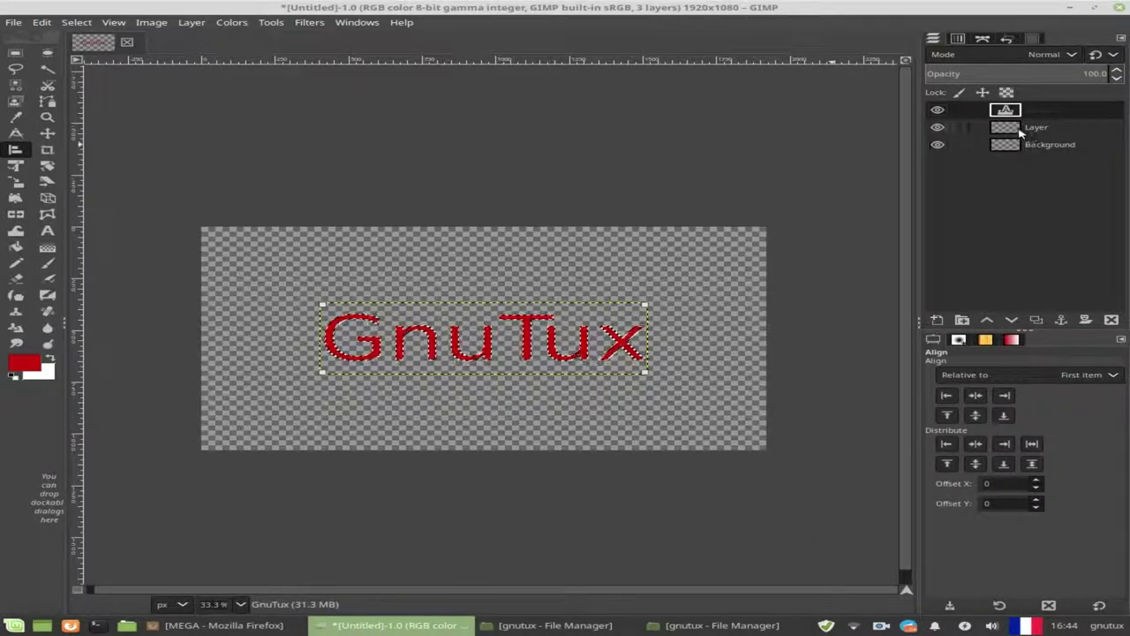
{"action": "left_click", "coordinate": [1021, 129]}
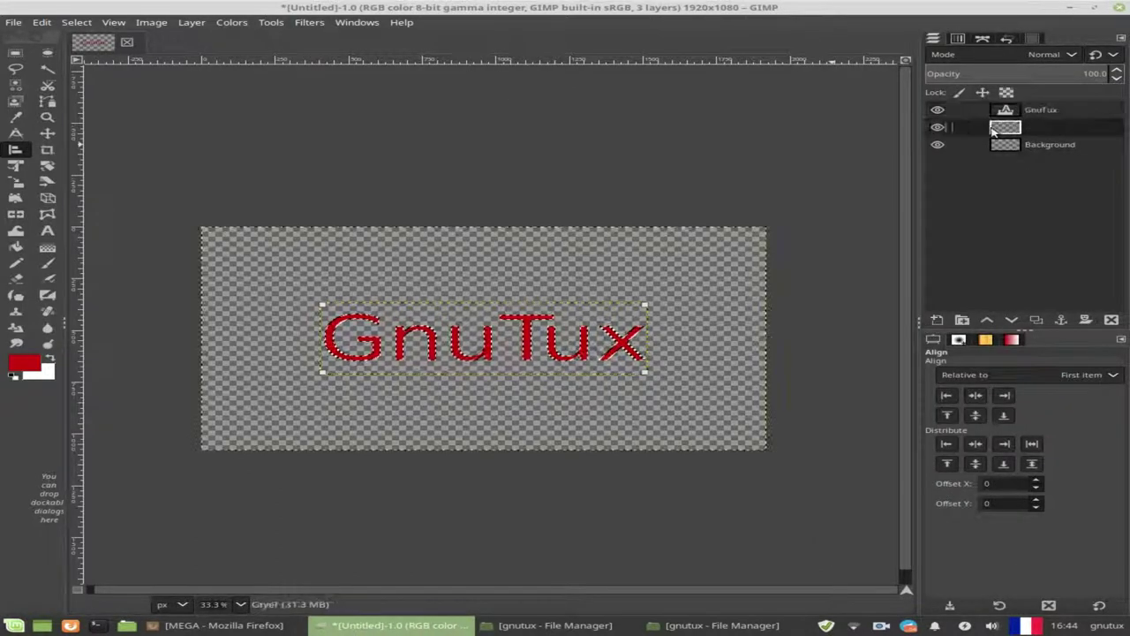
Step: Grow the letter selection by 5 px
{"action": "left_click", "coordinate": [70, 23]}
{"action": "left_click", "coordinate": [130, 205]}
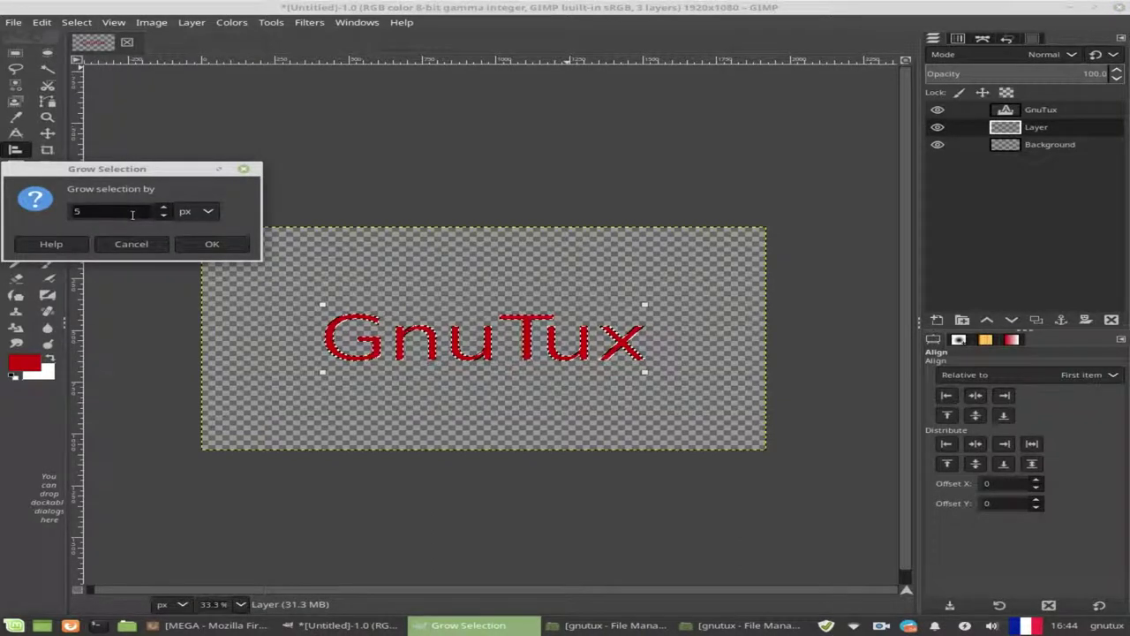
{"action": "left_click", "coordinate": [214, 244]}
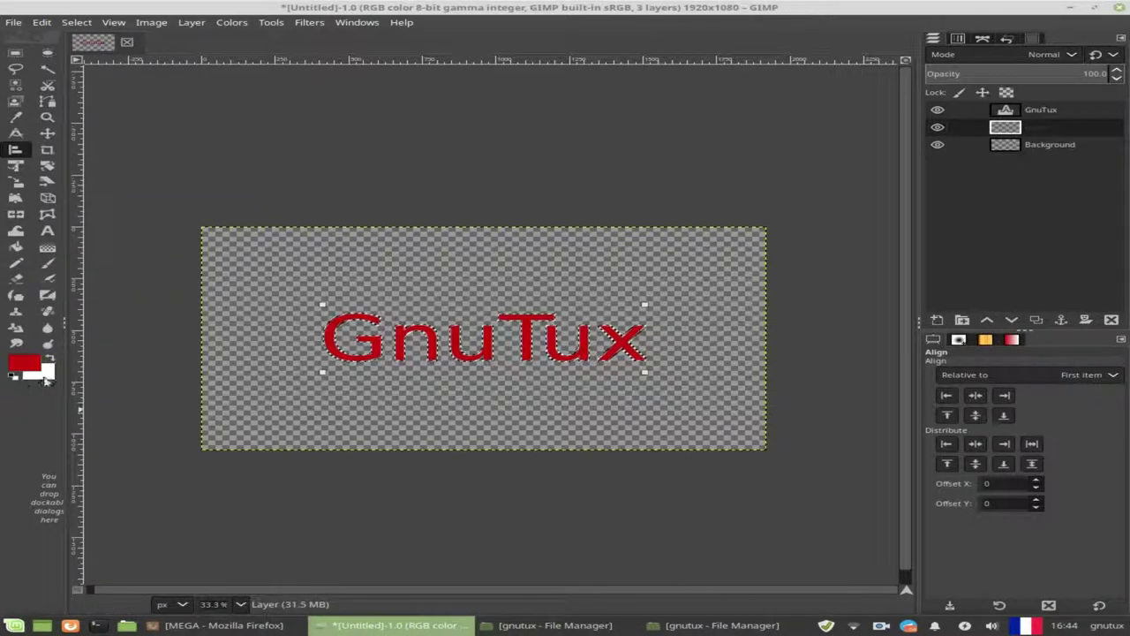
Step: Reset colours to black and white and fill the grown selection with black
{"action": "left_click", "coordinate": [53, 378]}
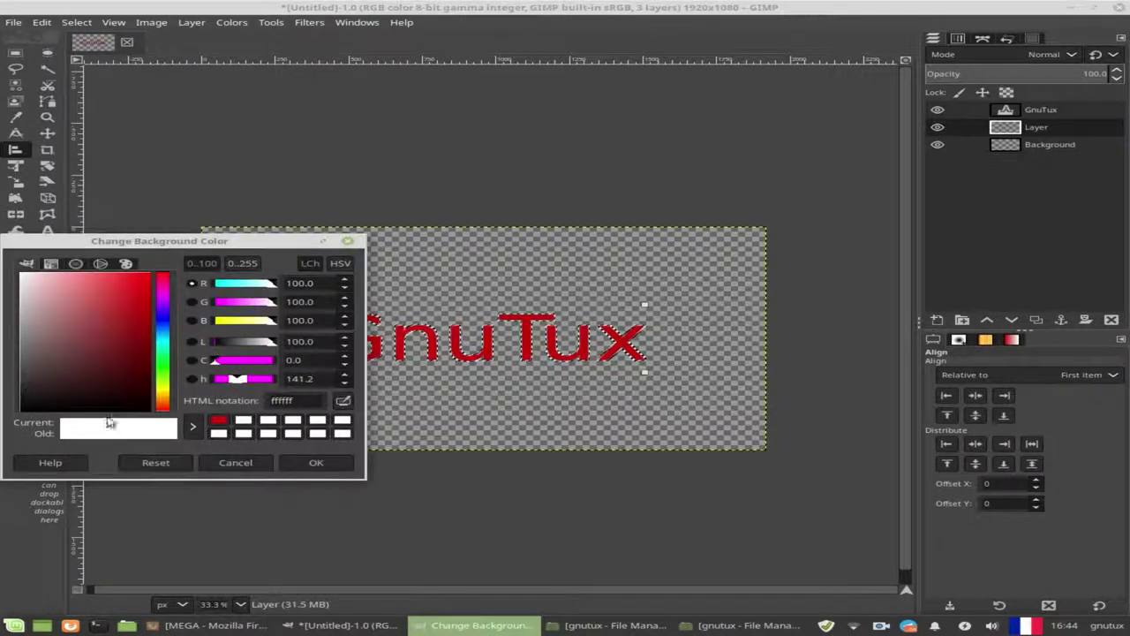
{"action": "left_click", "coordinate": [259, 465]}
{"action": "left_click", "coordinate": [16, 376]}
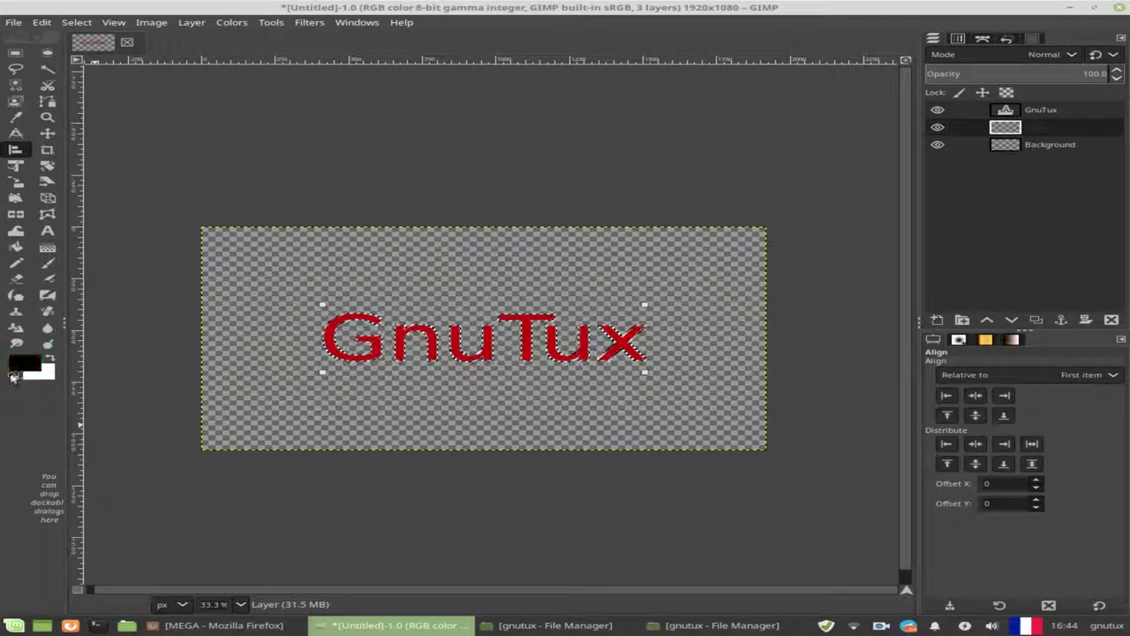
{"action": "mouse_move", "coordinate": [23, 363]}
{"action": "left_mouse_down"}
{"action": "mouse_move", "coordinate": [334, 358]}
{"action": "mouse_move", "coordinate": [340, 375]}
{"action": "left_mouse_up"}
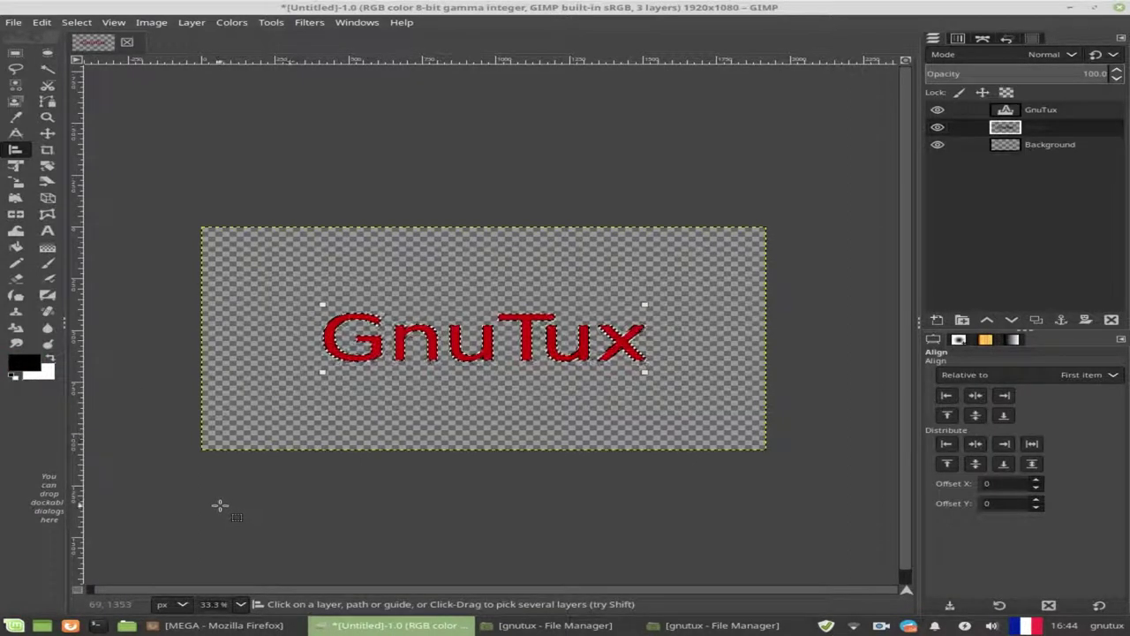
{"action": "scroll", "coordinate": [482, 369], "scroll_direction": "up", "scroll_amount": 1}
{"action": "scroll", "coordinate": [481, 369], "scroll_direction": "up", "scroll_amount": 1}
{"action": "scroll", "coordinate": [481, 369], "scroll_direction": "down", "scroll_amount": 1}
{"action": "scroll", "coordinate": [481, 369], "scroll_direction": "down", "scroll_amount": 1}
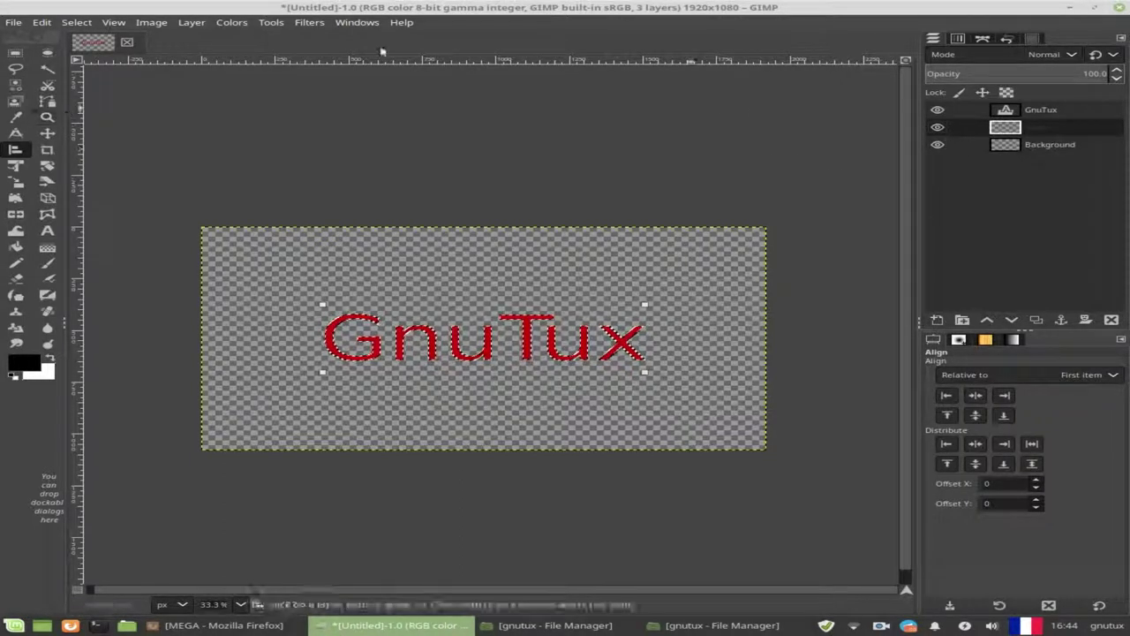
Step: Grow the text selection by 20 px, fill it black on the empty layer, and deselect
{"action": "left_click", "coordinate": [88, 22]}
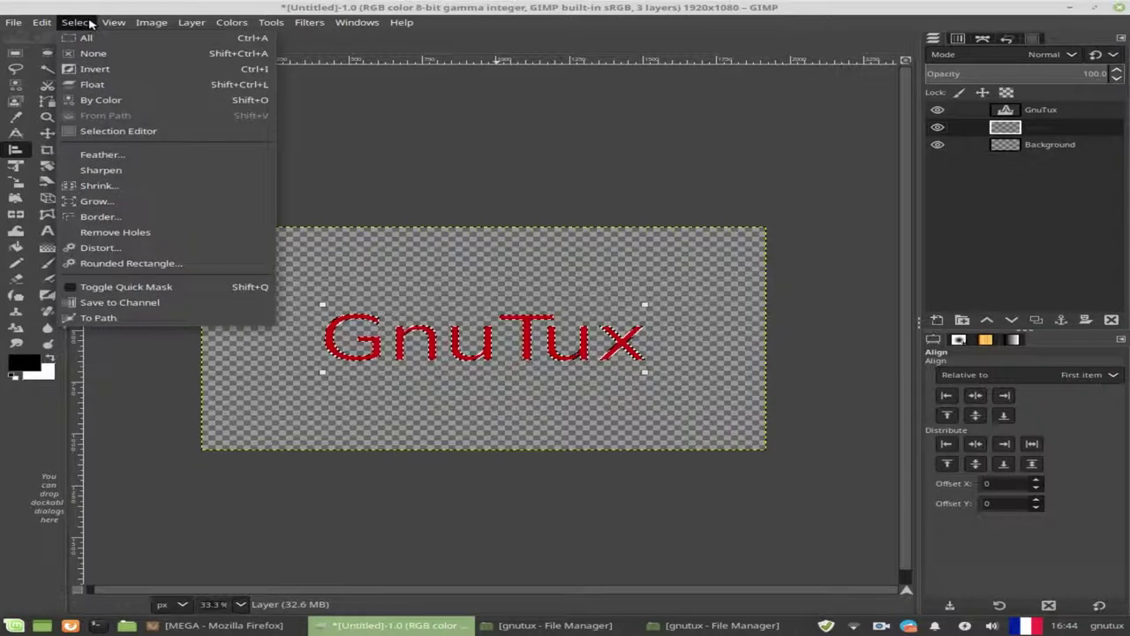
{"action": "left_click", "coordinate": [97, 201]}
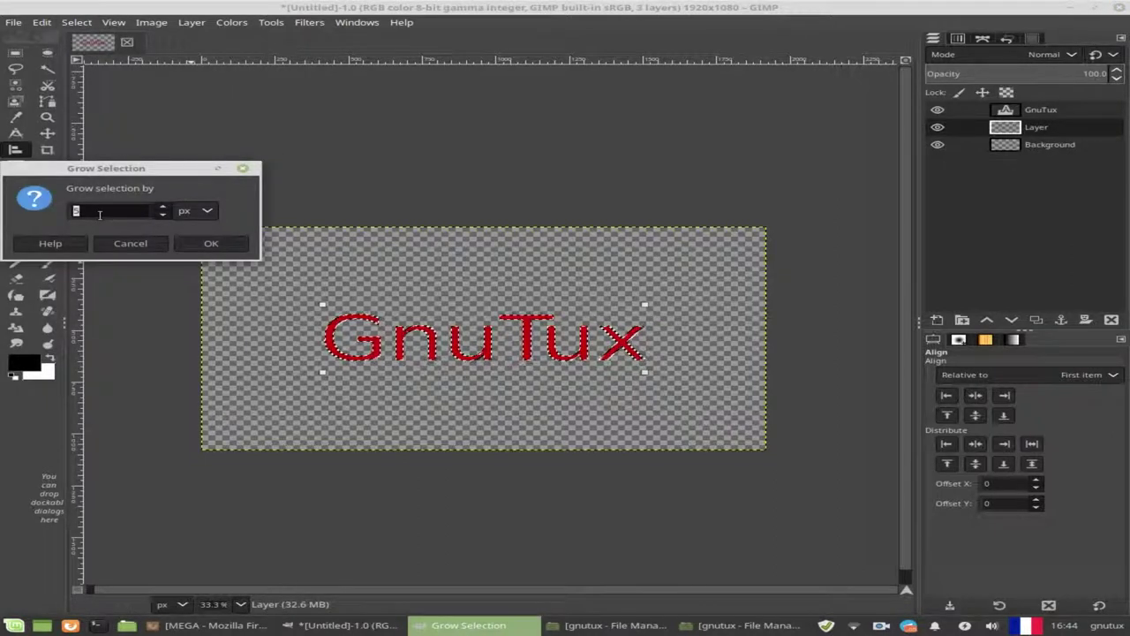
{"action": "left_click", "coordinate": [211, 243]}
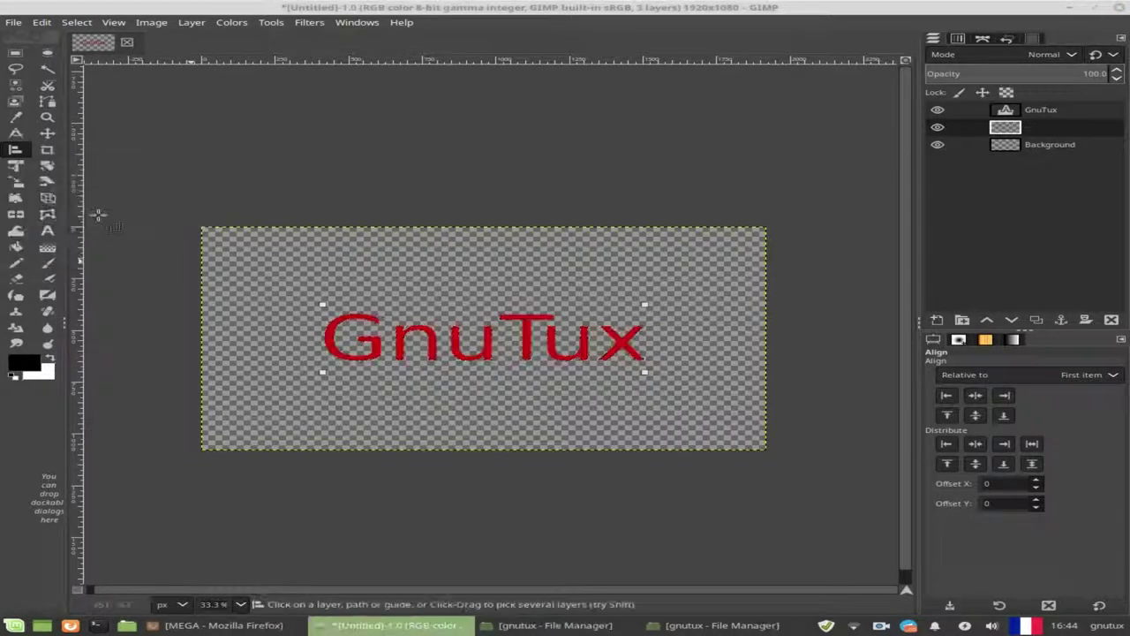
{"action": "left_click_drag", "start_coordinate": [24, 366], "coordinate": [369, 376]}
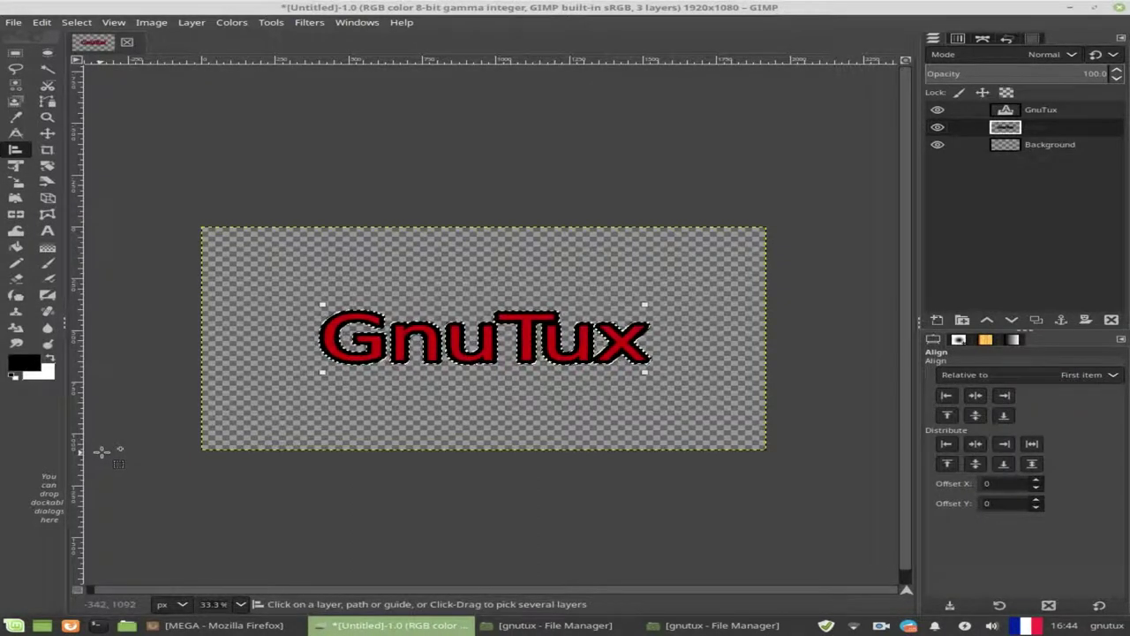
{"action": "key", "text": "ctrl+shift+a"}
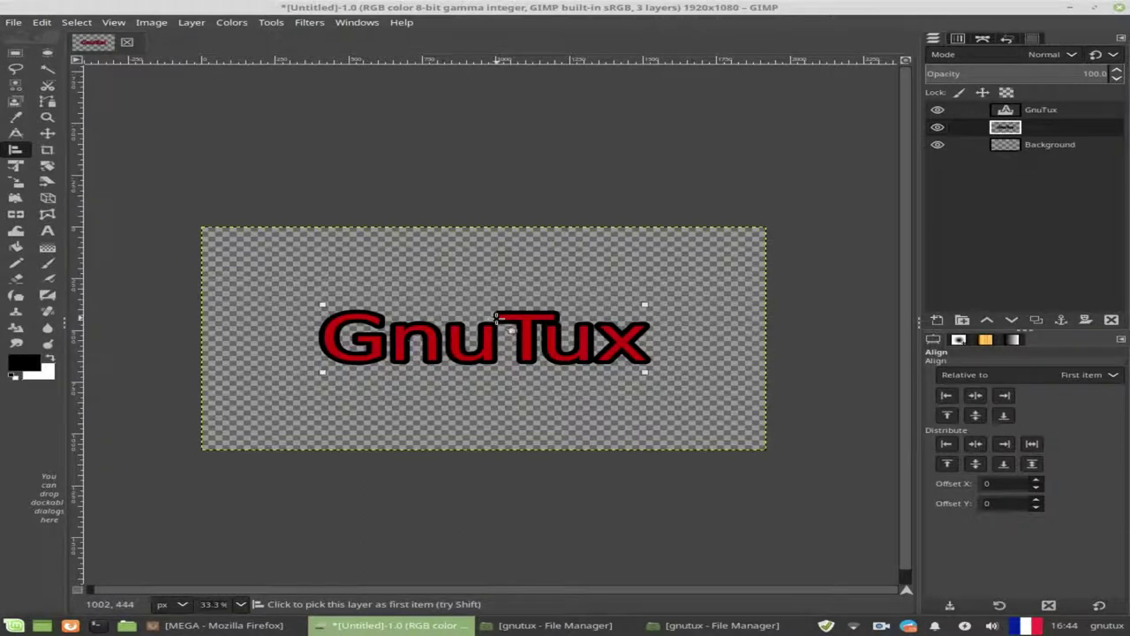
Step: Delete the Background and 'Layer' layers so only the GnuTux text layer remains
{"action": "left_click", "coordinate": [1021, 145]}
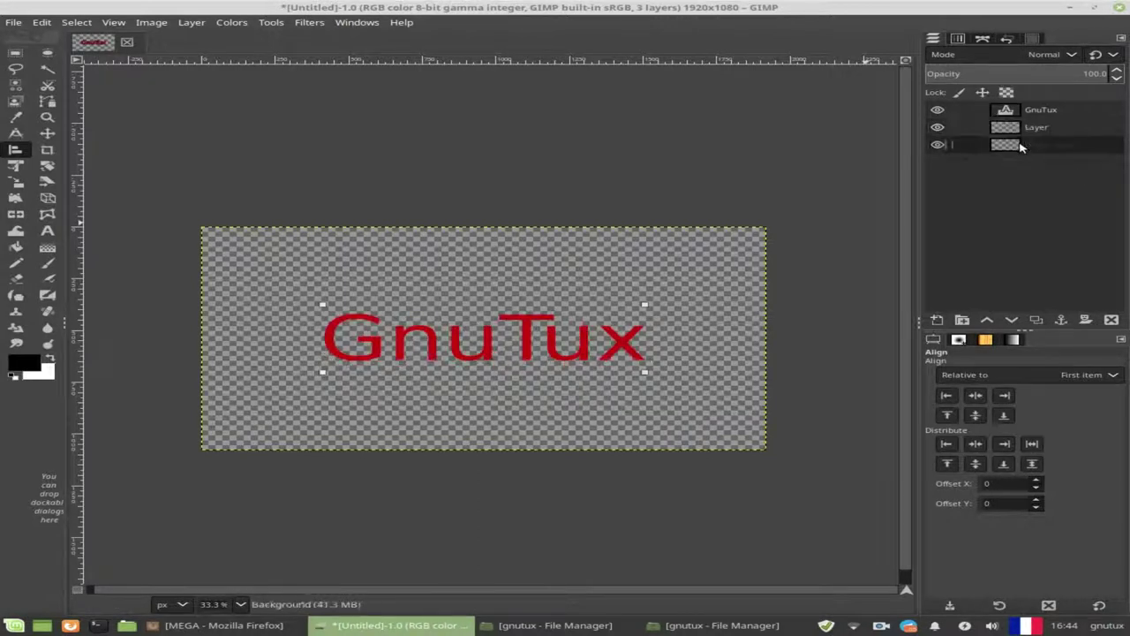
{"action": "left_click", "coordinate": [1110, 319]}
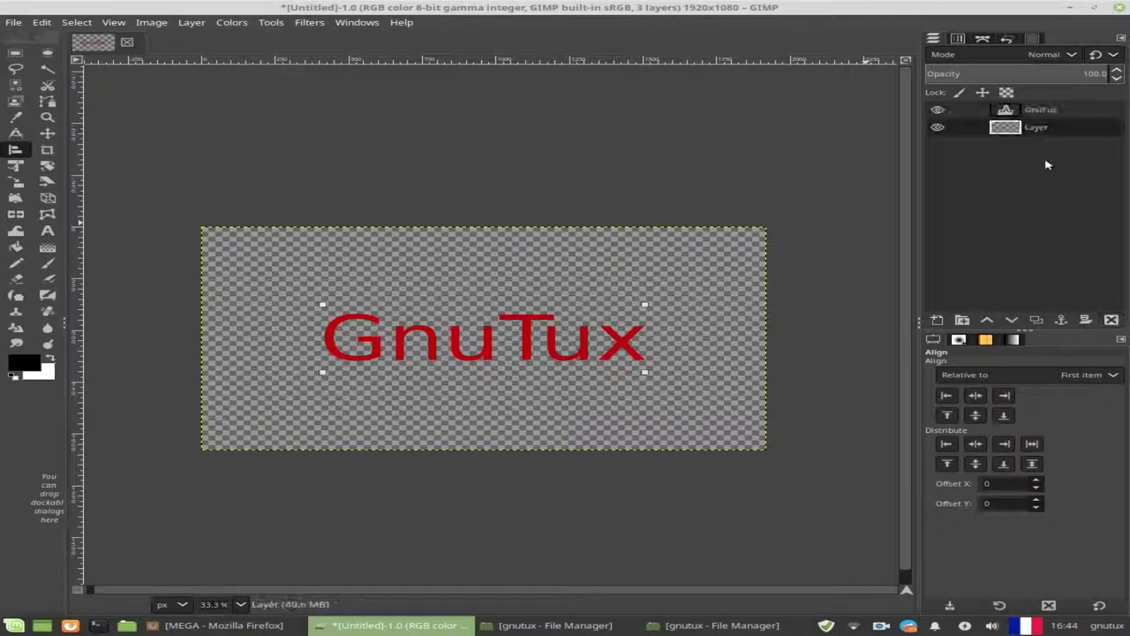
{"action": "left_click", "coordinate": [1115, 322]}
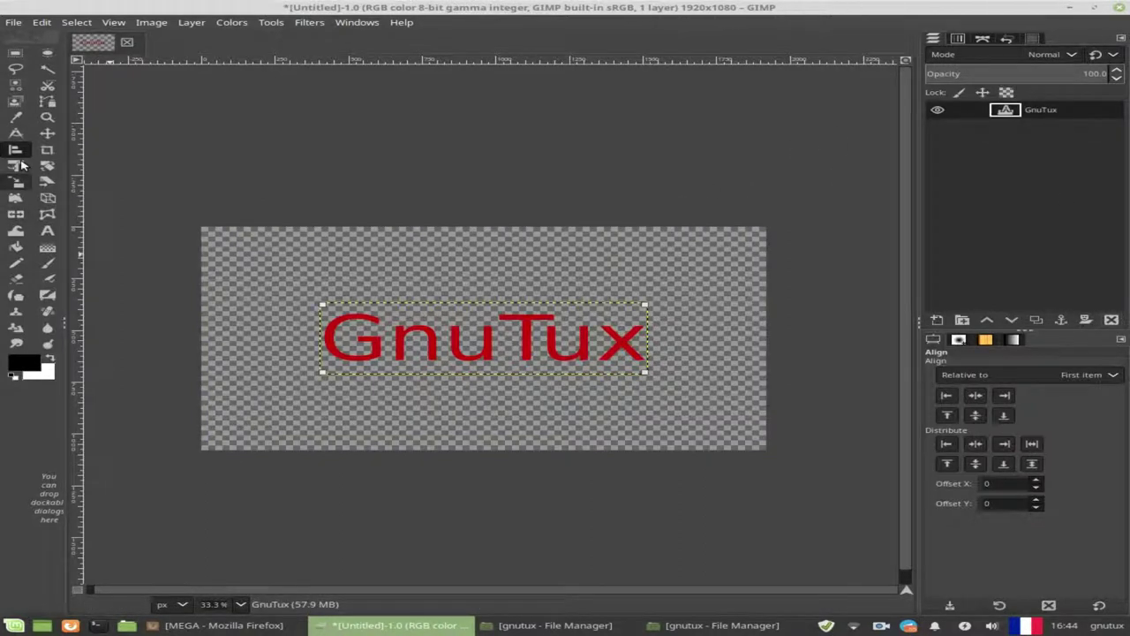
{"action": "left_click", "coordinate": [48, 132]}
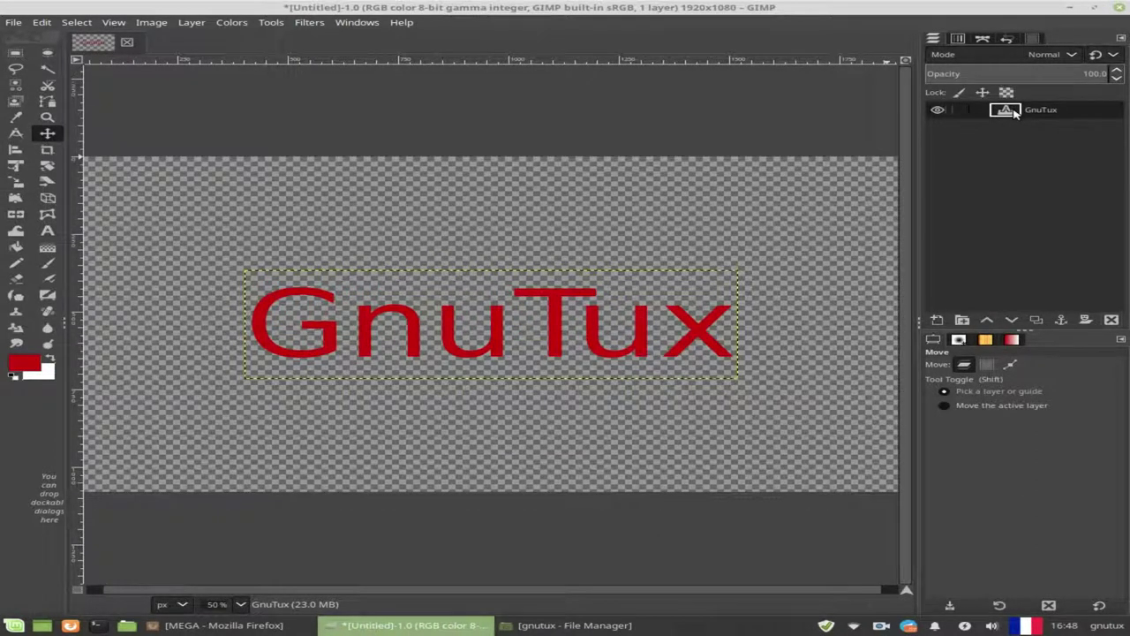
Step: Open Layer Effects > Stroke for the GnuTux layer and move its dialog aside
{"action": "right_click", "coordinate": [1013, 112]}
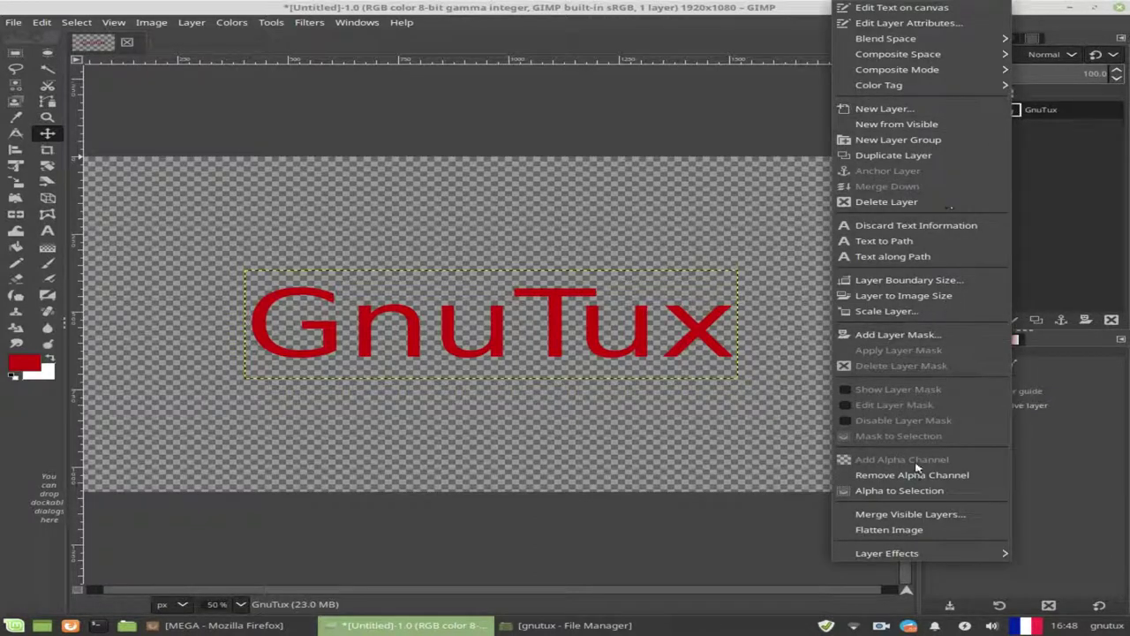
{"action": "mouse_move", "coordinate": [886, 553]}
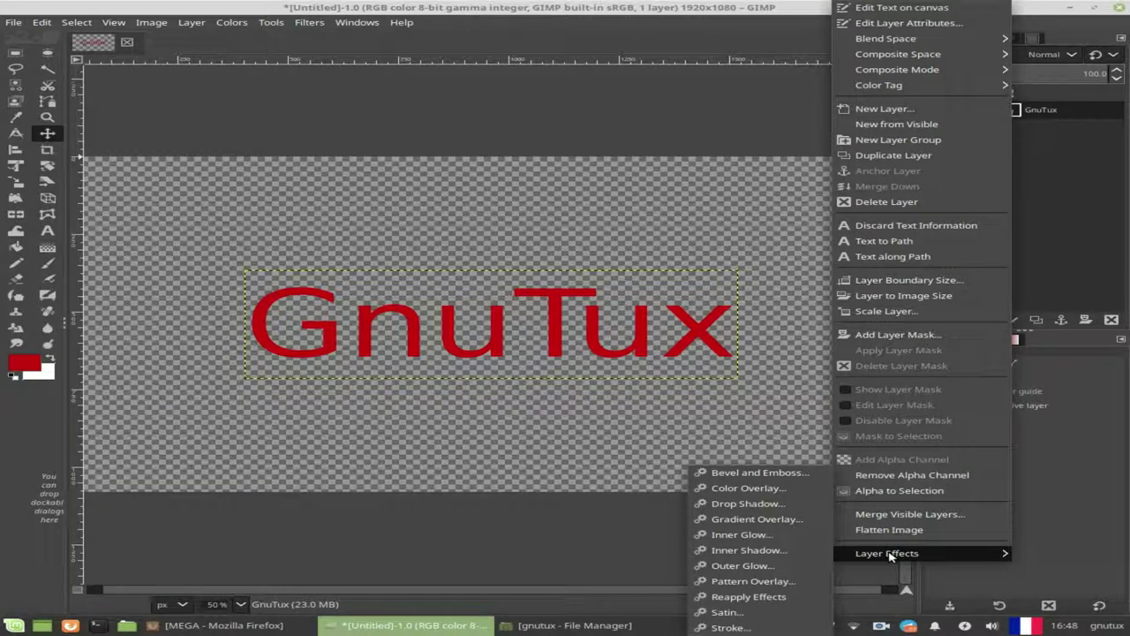
{"action": "left_click", "coordinate": [756, 629]}
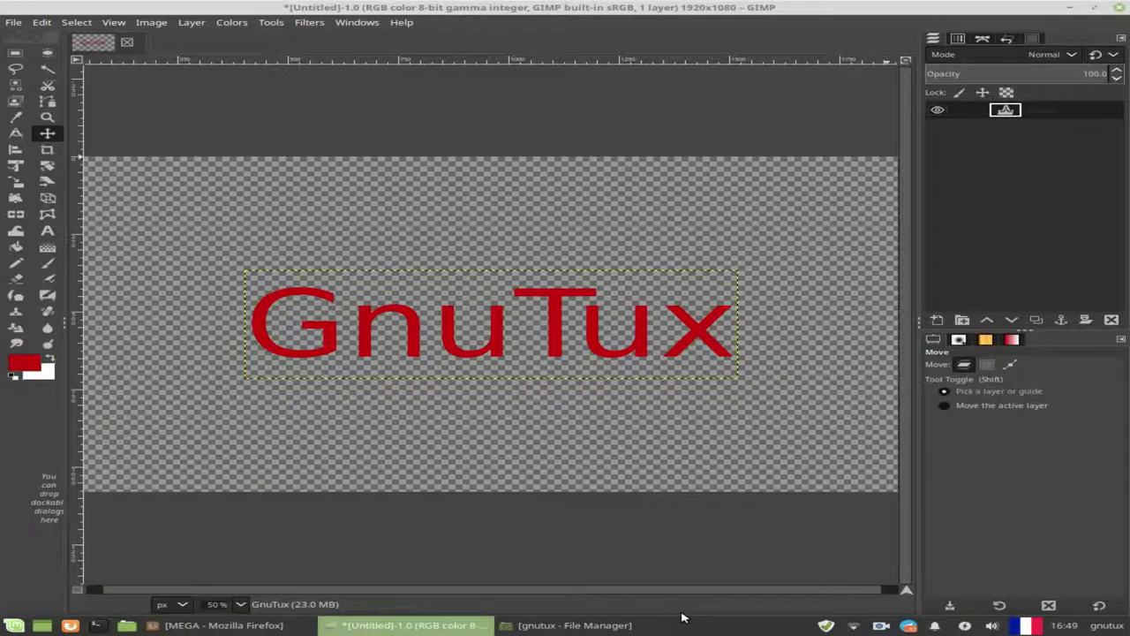
{"action": "mouse_move", "coordinate": [500, 165]}
{"action": "left_mouse_down"}
{"action": "mouse_move", "coordinate": [696, 110]}
{"action": "mouse_move", "coordinate": [888, 327]}
{"action": "mouse_move", "coordinate": [906, 327]}
{"action": "left_mouse_up"}
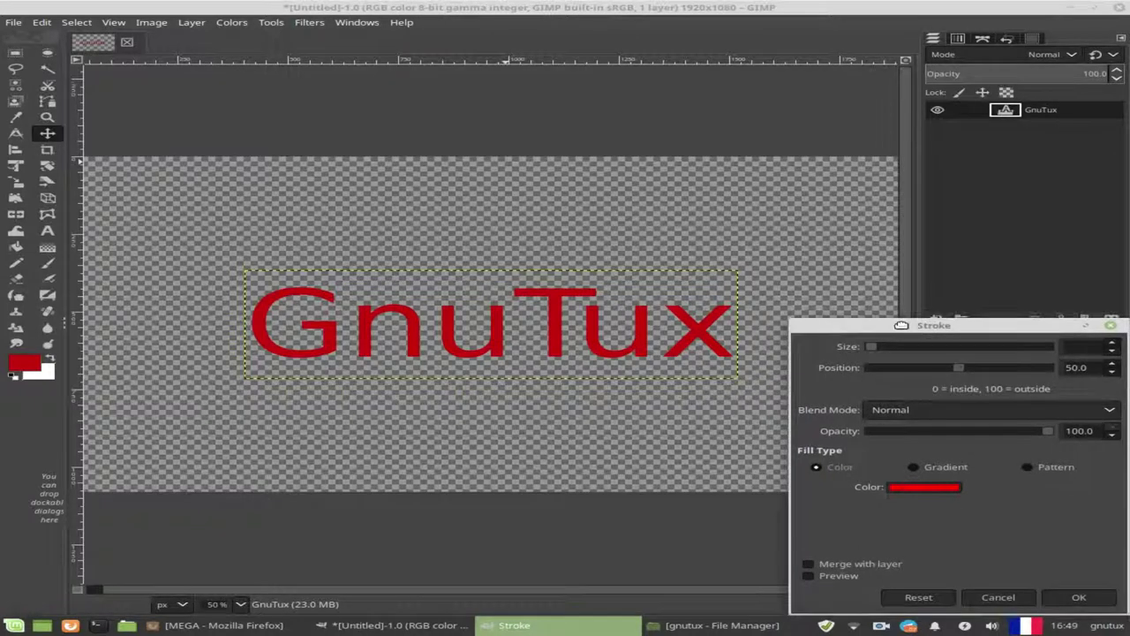
Step: Turn on the stroke preview and set the stroke colour to blue 1e0eee
{"action": "left_click", "coordinate": [809, 576]}
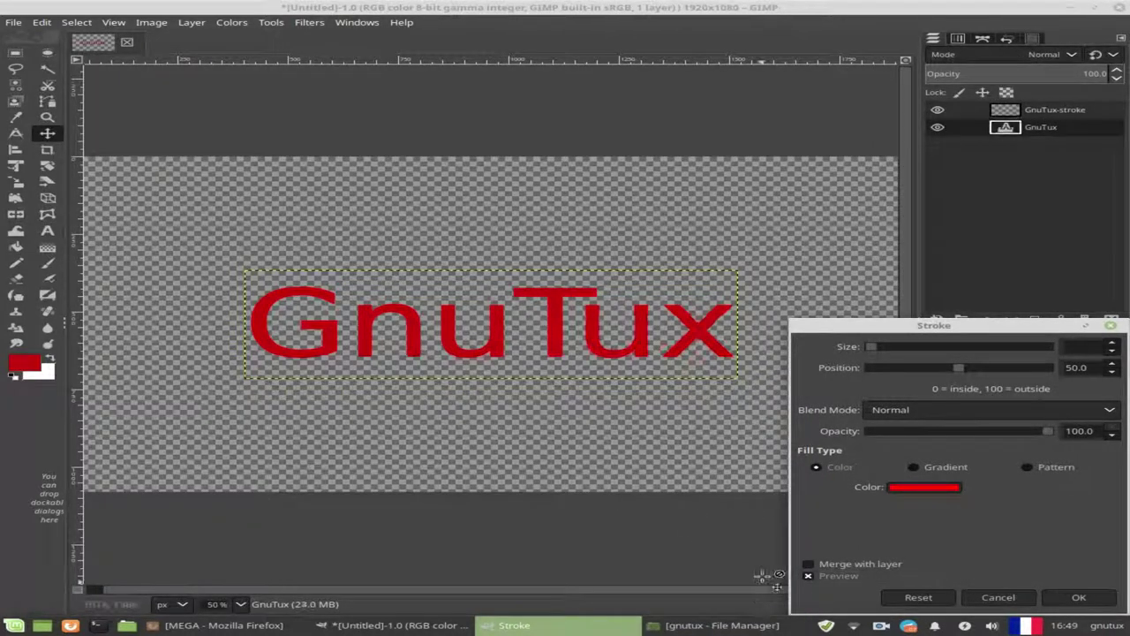
{"action": "left_click", "coordinate": [934, 491]}
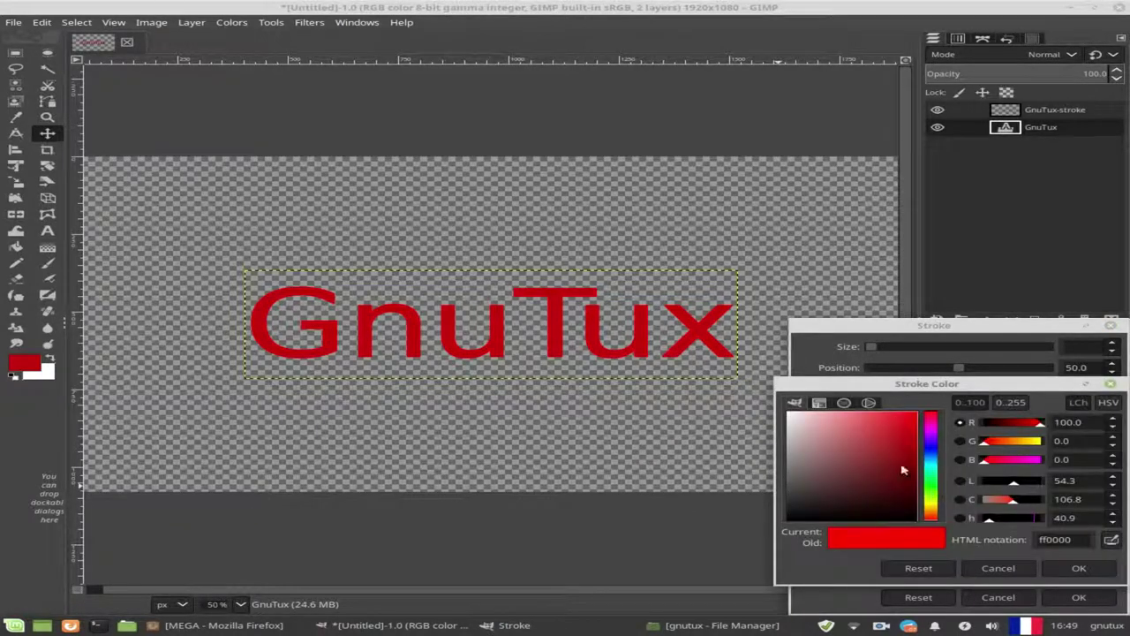
{"action": "left_click", "coordinate": [931, 453]}
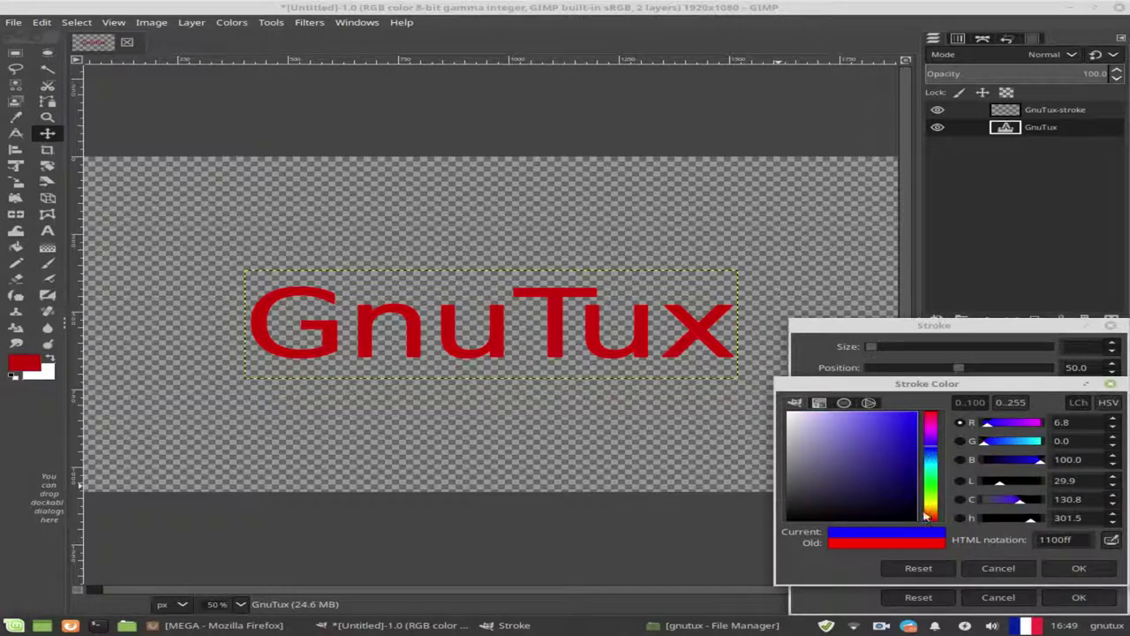
{"action": "left_click_drag", "start_coordinate": [899, 446], "coordinate": [912, 415]}
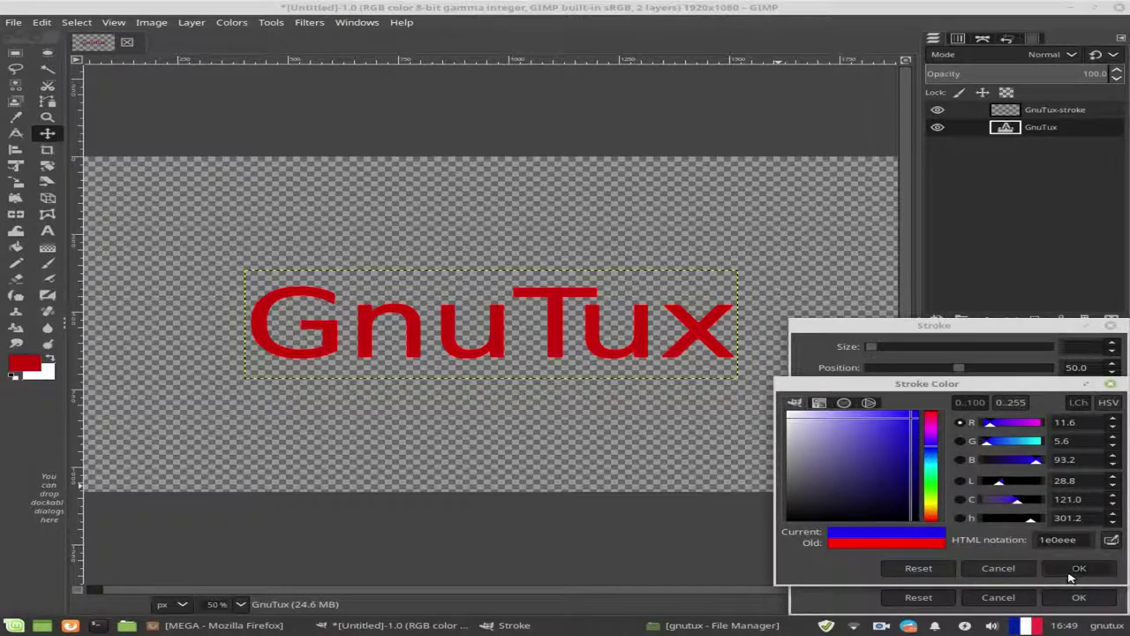
{"action": "key", "text": "Return"}
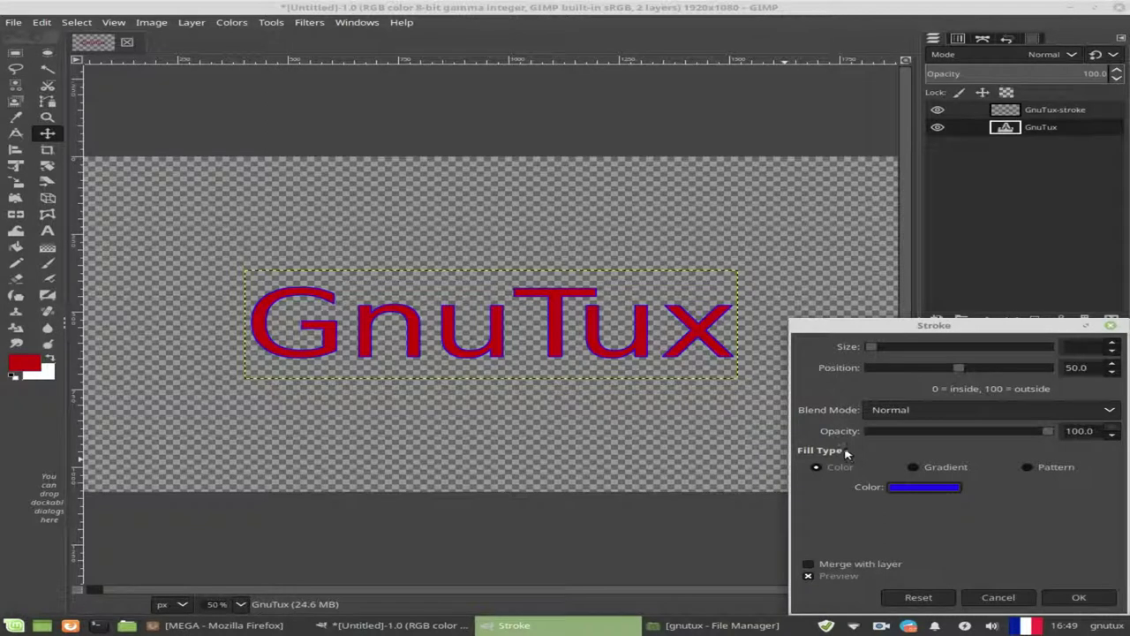
Step: Raise the stroke Size from 2 to 8
{"action": "left_click", "coordinate": [874, 351]}
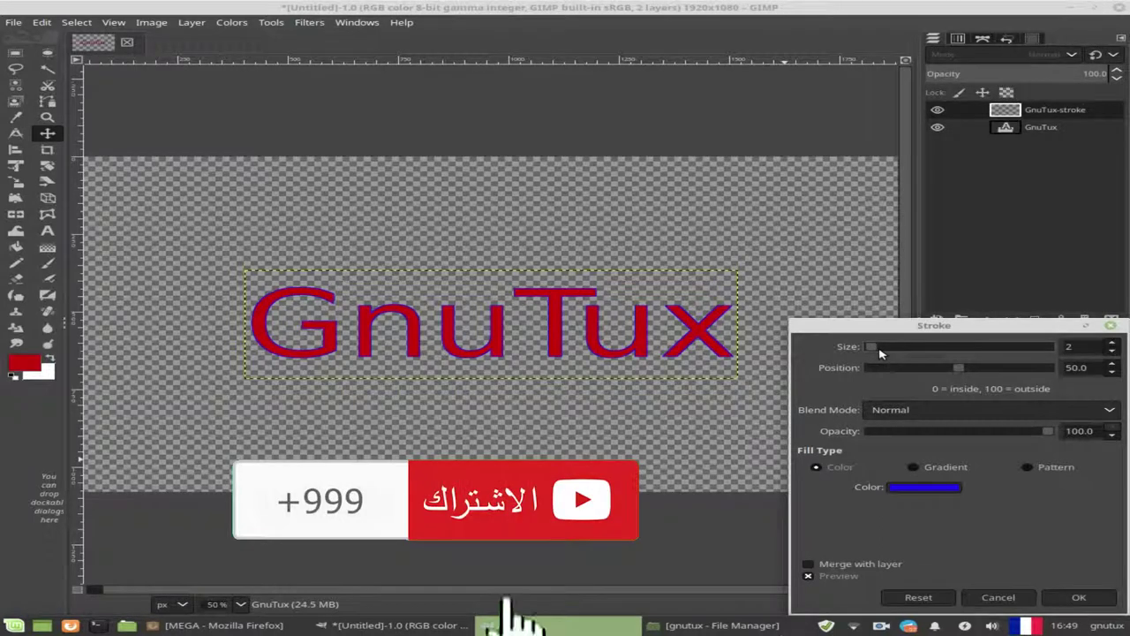
{"action": "left_click", "coordinate": [889, 353]}
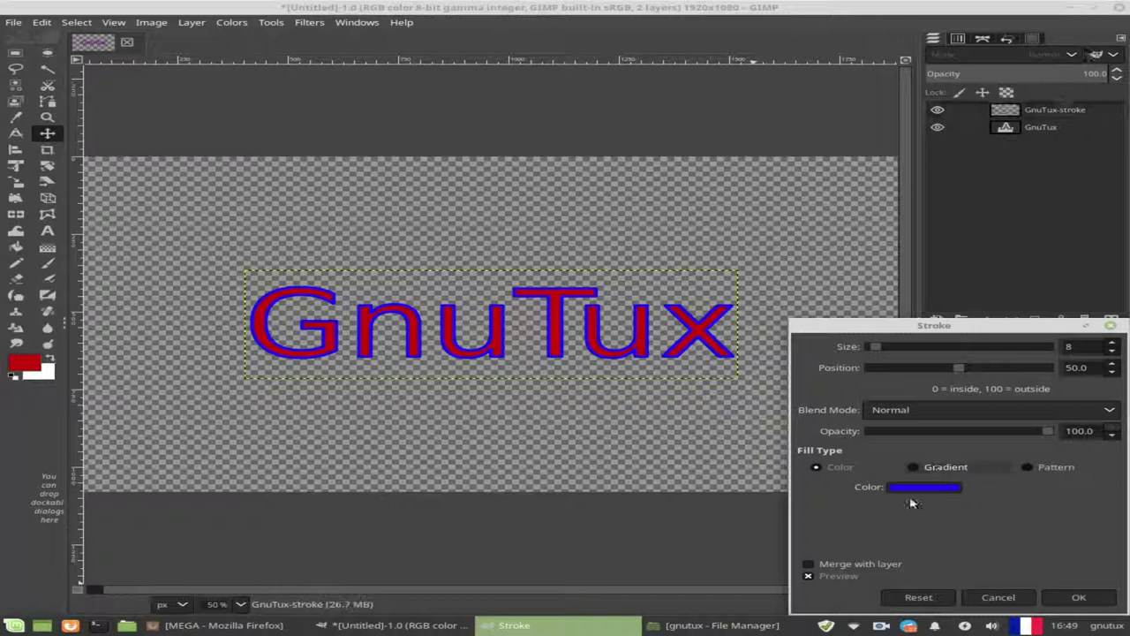
Step: Switch the stroke Fill Type to Gradient and choose the Golden gradient
{"action": "left_click", "coordinate": [915, 467]}
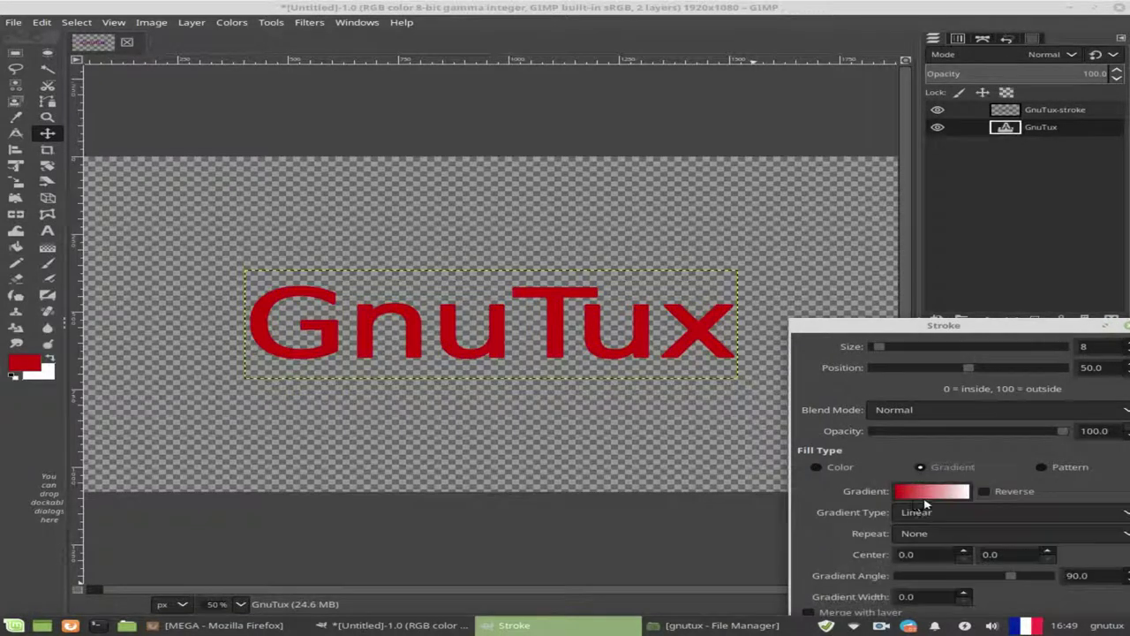
{"action": "left_click", "coordinate": [927, 496]}
{"action": "scroll", "coordinate": [570, 347], "scroll_direction": "down", "scroll_amount": 3}
{"action": "scroll", "coordinate": [570, 347], "scroll_direction": "down", "scroll_amount": 2}
{"action": "scroll", "coordinate": [570, 347], "scroll_direction": "down", "scroll_amount": 2}
{"action": "scroll", "coordinate": [570, 347], "scroll_direction": "down", "scroll_amount": 2}
{"action": "scroll", "coordinate": [569, 347], "scroll_direction": "down", "scroll_amount": 3}
{"action": "scroll", "coordinate": [569, 347], "scroll_direction": "down", "scroll_amount": 2}
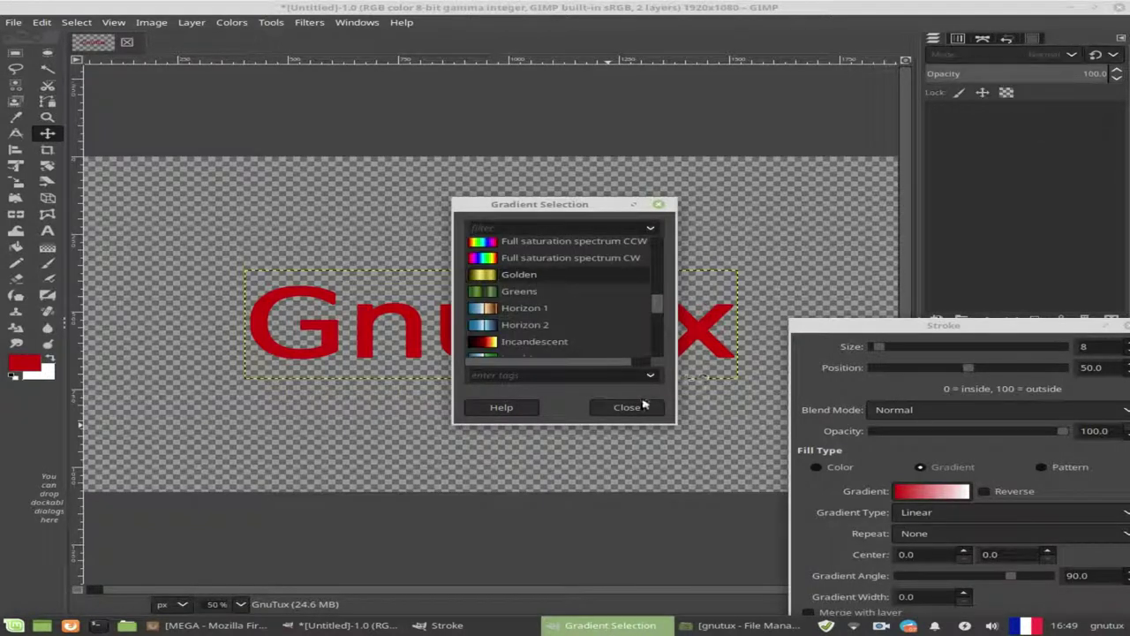
{"action": "left_click", "coordinate": [626, 406]}
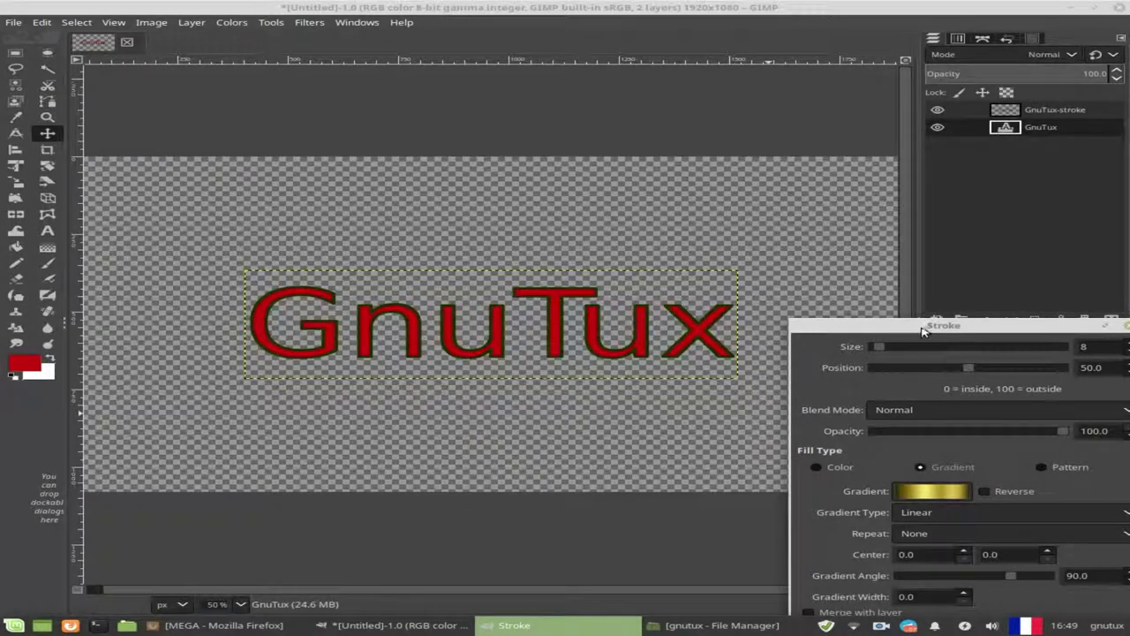
Step: Reposition the Stroke dialog and bring it back to the front
{"action": "left_click_drag", "start_coordinate": [922, 330], "coordinate": [852, 262]}
{"action": "left_click", "coordinate": [1028, 583]}
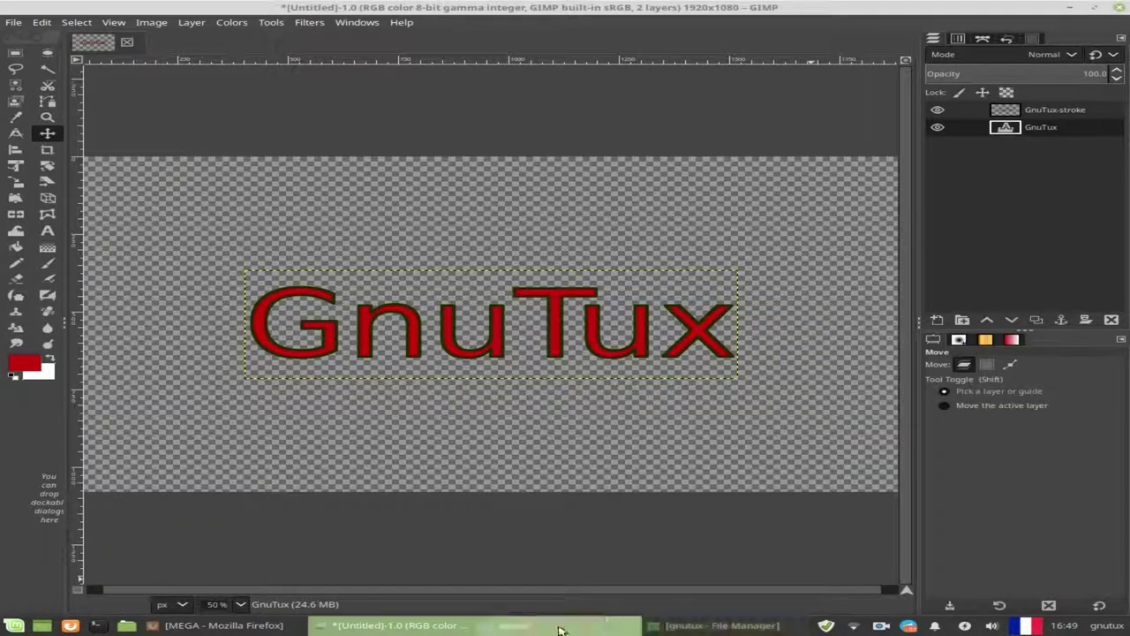
{"action": "left_click", "coordinate": [559, 630]}
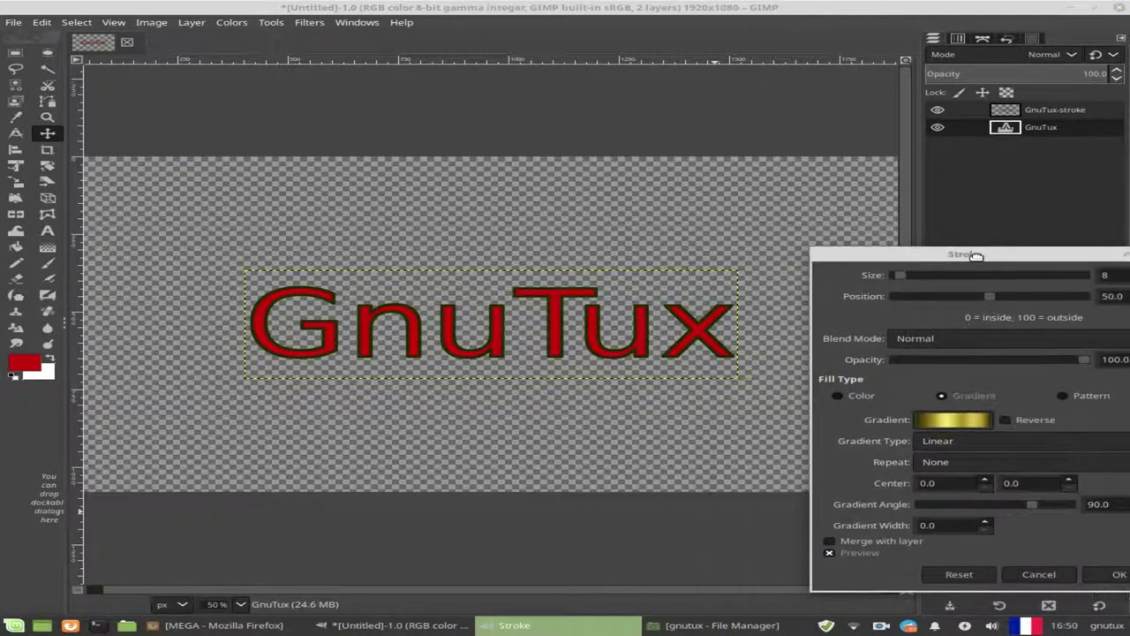
{"action": "left_click_drag", "start_coordinate": [888, 266], "coordinate": [935, 256]}
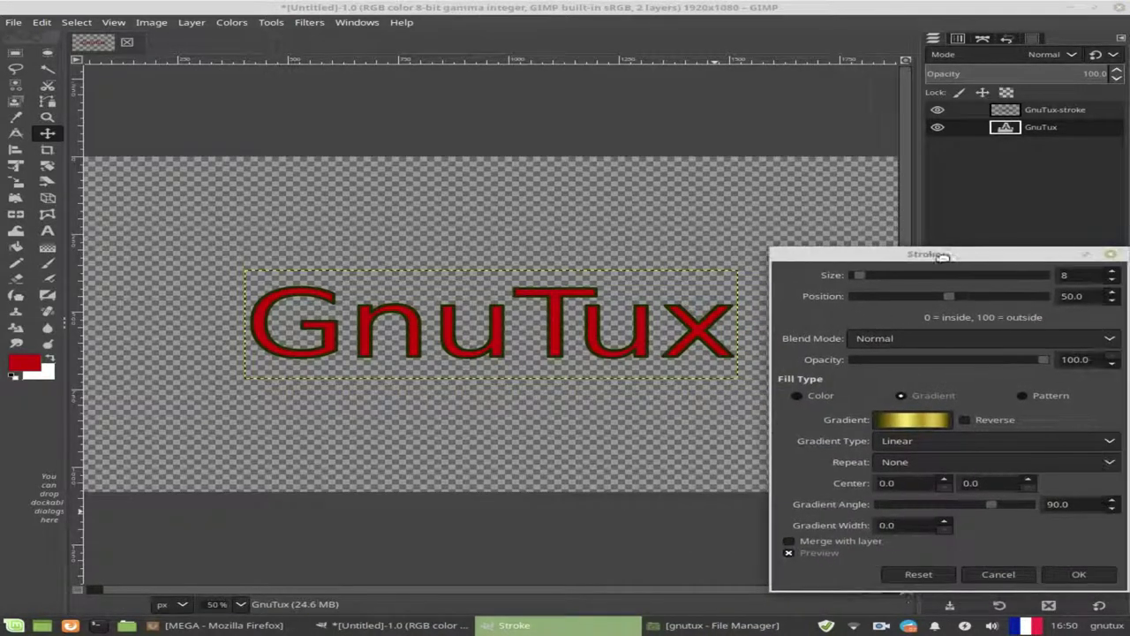
Step: Set the gradient repeat to Sawtooth Wave and the shape to Shaped (spherical)
{"action": "left_click", "coordinate": [959, 461]}
{"action": "left_click", "coordinate": [955, 460]}
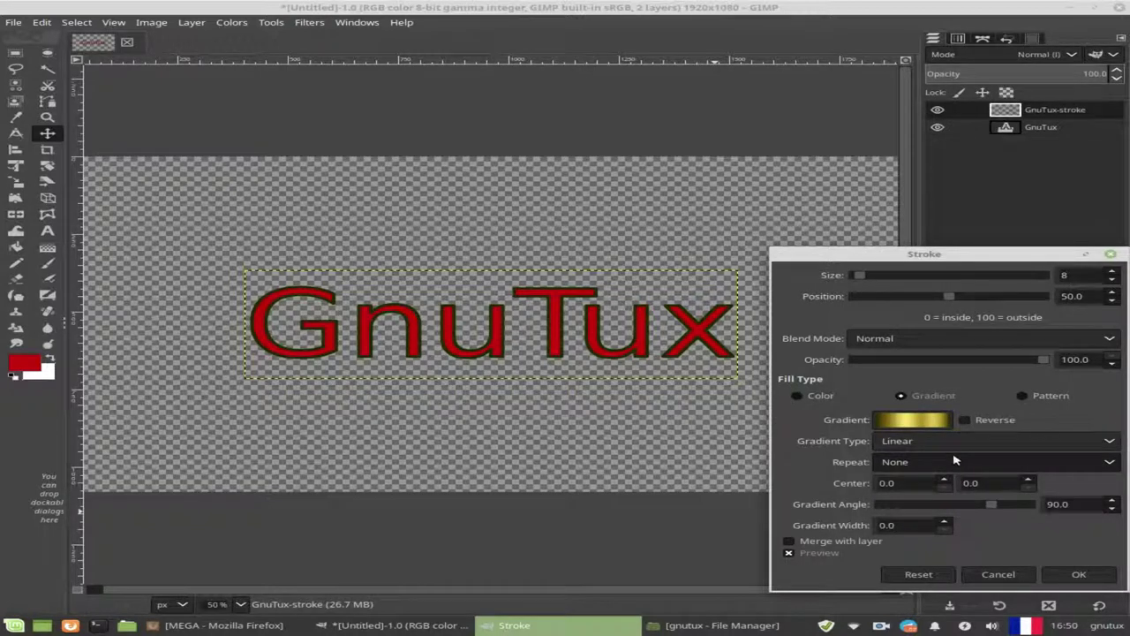
{"action": "scroll", "coordinate": [955, 460], "scroll_direction": "down", "scroll_amount": 1}
{"action": "left_click", "coordinate": [952, 458]}
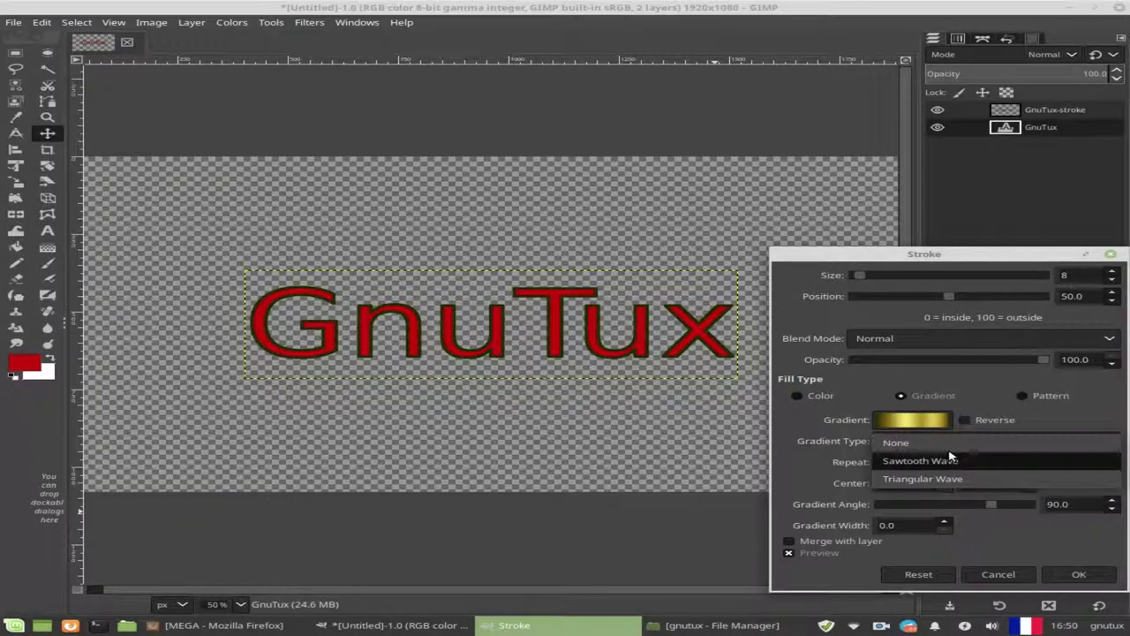
{"action": "left_click", "coordinate": [950, 458]}
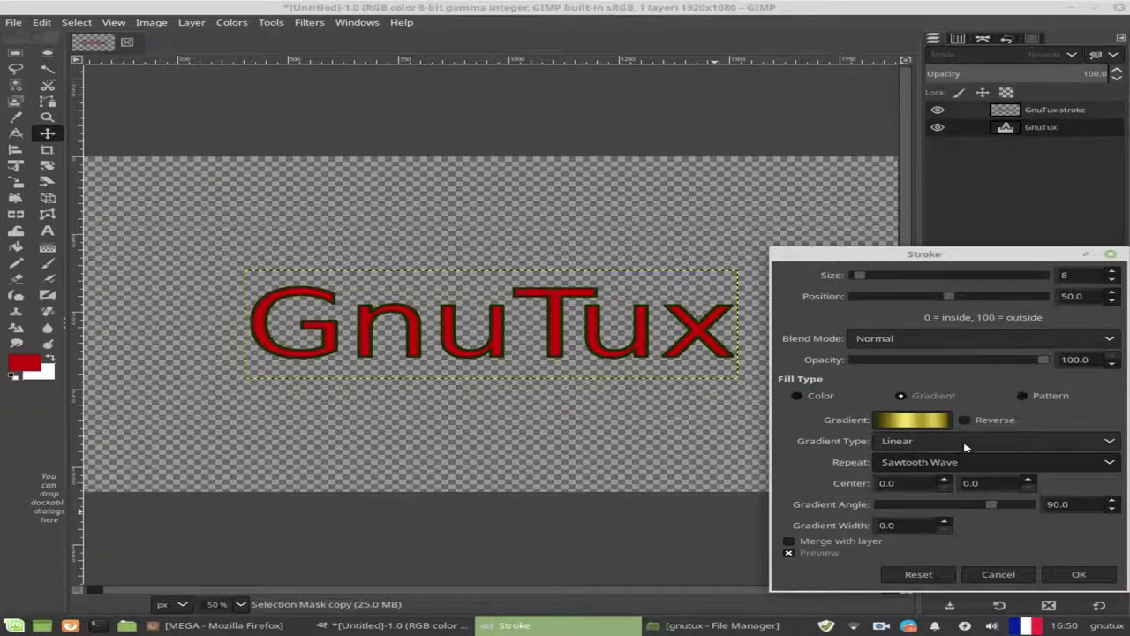
{"action": "left_click", "coordinate": [1034, 441]}
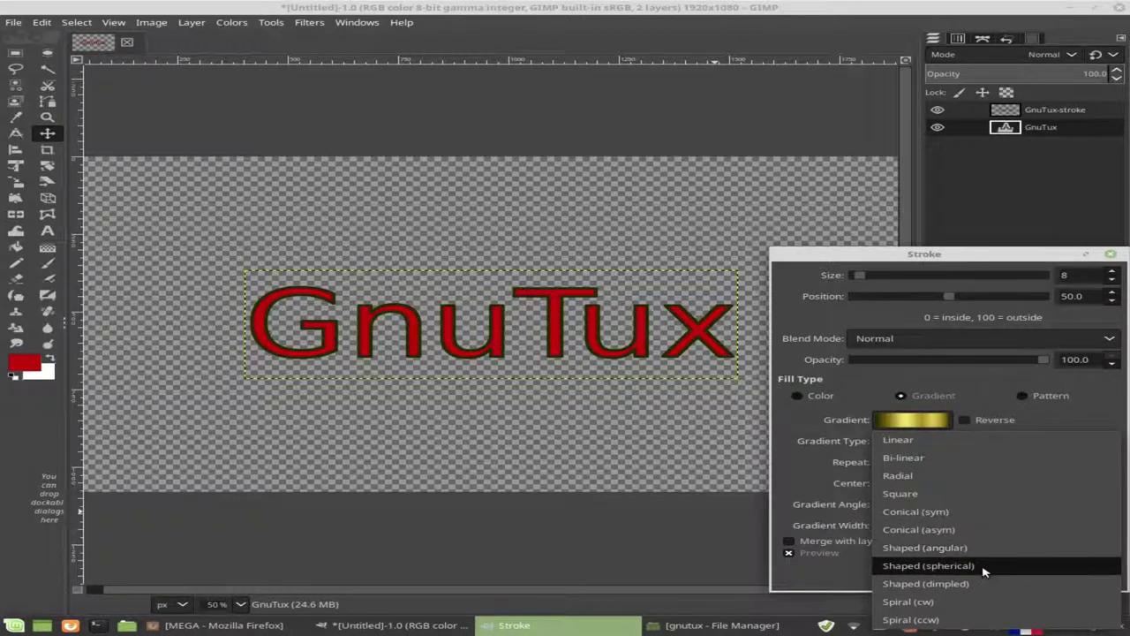
{"action": "left_click", "coordinate": [982, 566]}
Step: Set the gradient centre X to 5.0 and the gradient width to 2.0
{"action": "scroll", "coordinate": [962, 445], "scroll_direction": "down", "scroll_amount": 7}
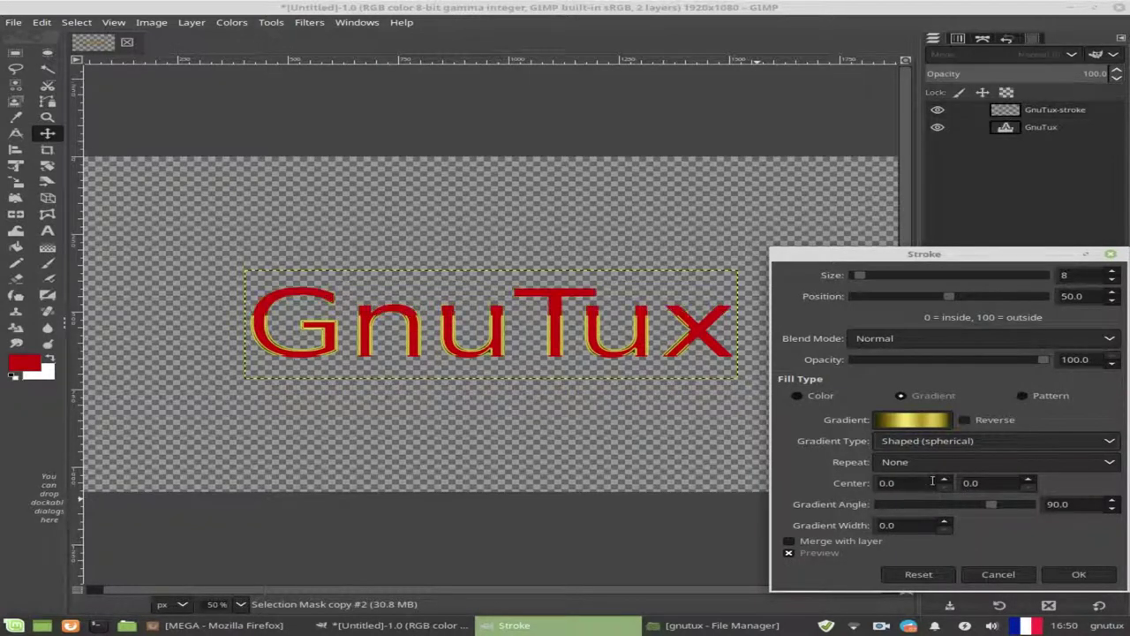
{"action": "double_click", "coordinate": [934, 484]}
{"action": "type", "text": "5"}
{"action": "key", "text": "Tab"}
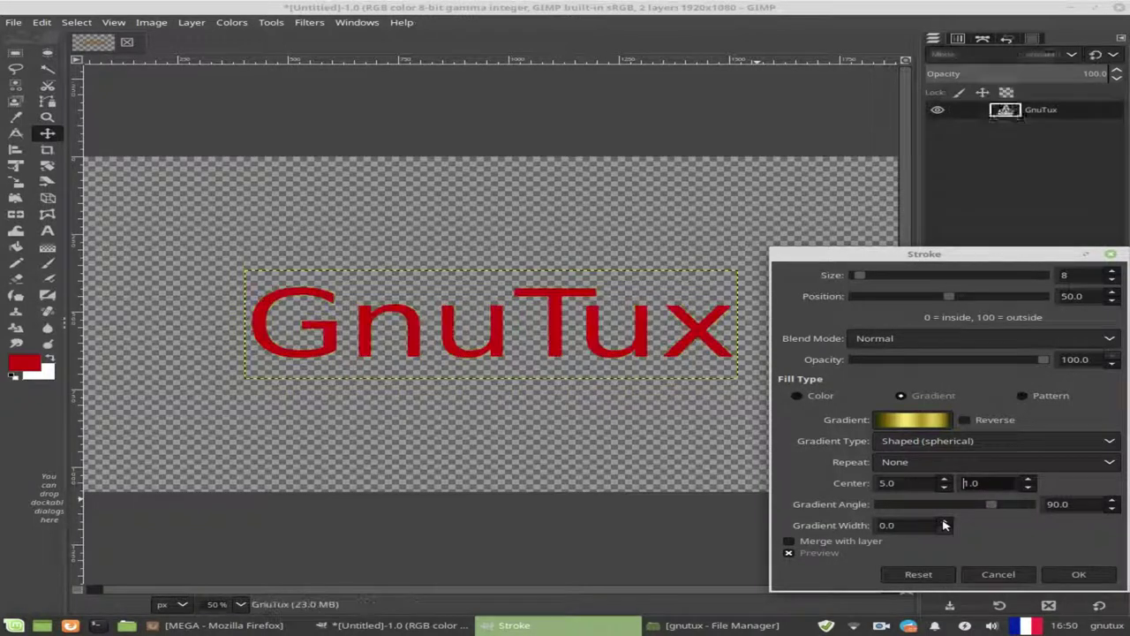
{"action": "left_click", "coordinate": [944, 521]}
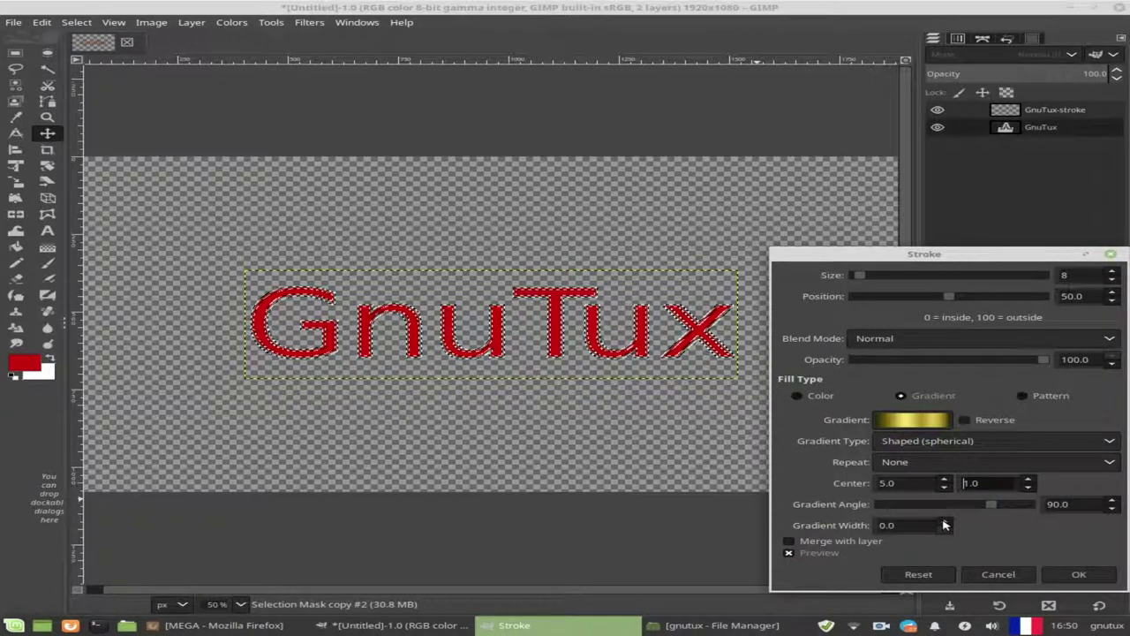
{"action": "left_click", "coordinate": [944, 521]}
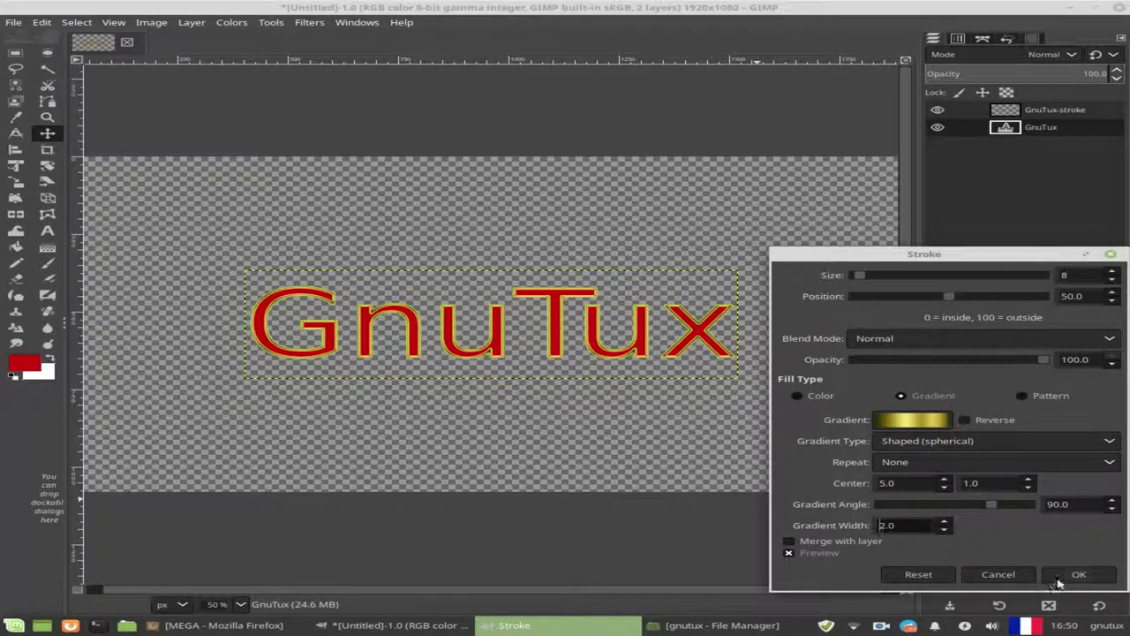
Step: Apply the golden gradient Stroke and bring up the GnuTux layer's context menu
{"action": "left_click", "coordinate": [1062, 578]}
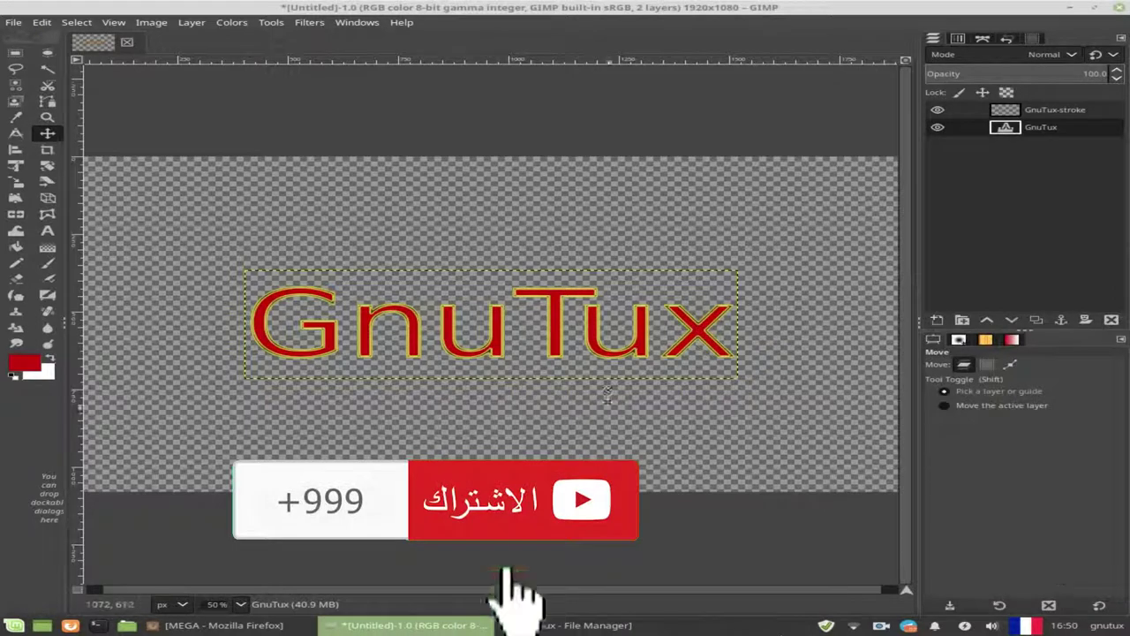
{"action": "scroll", "coordinate": [459, 343], "scroll_direction": "up", "scroll_amount": 2}
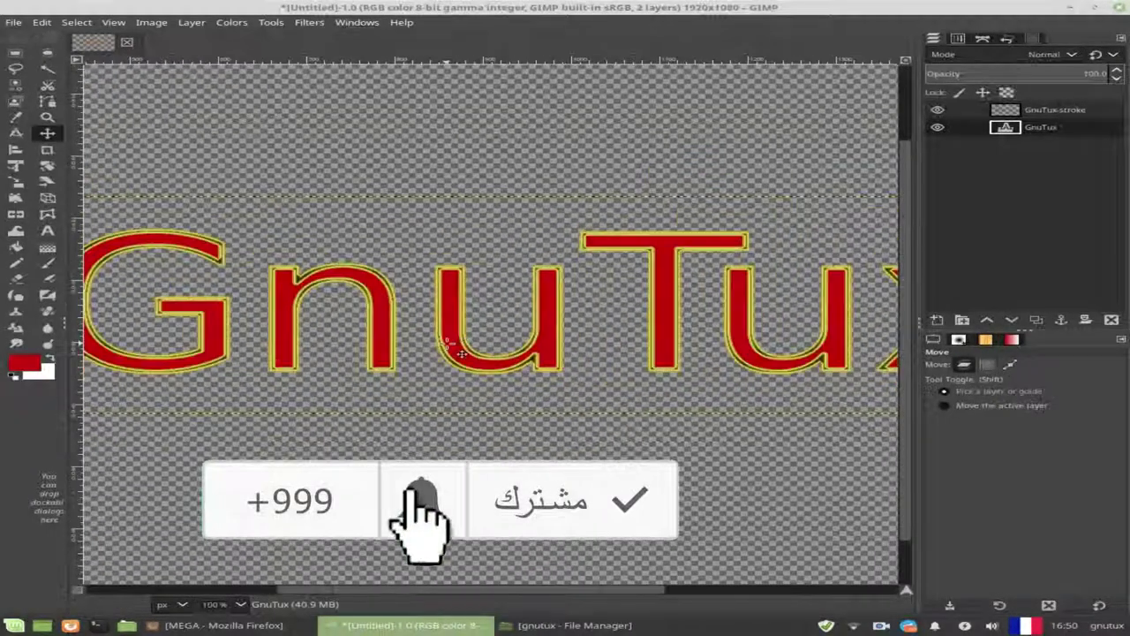
{"action": "scroll", "coordinate": [455, 345], "scroll_direction": "down", "scroll_amount": 1}
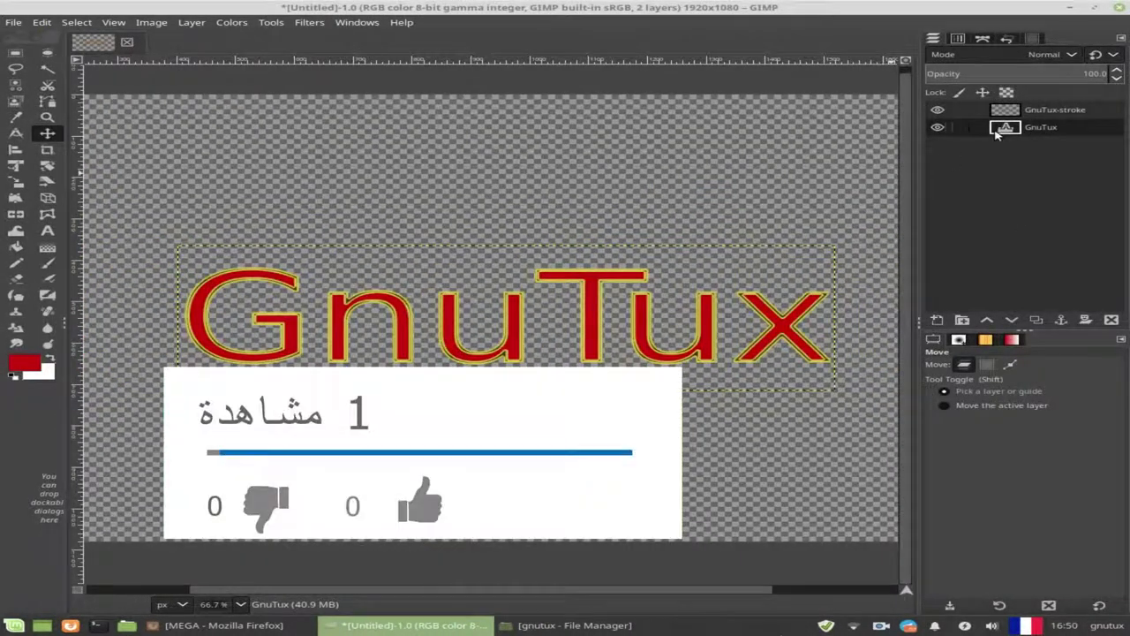
{"action": "right_click", "coordinate": [1003, 127]}
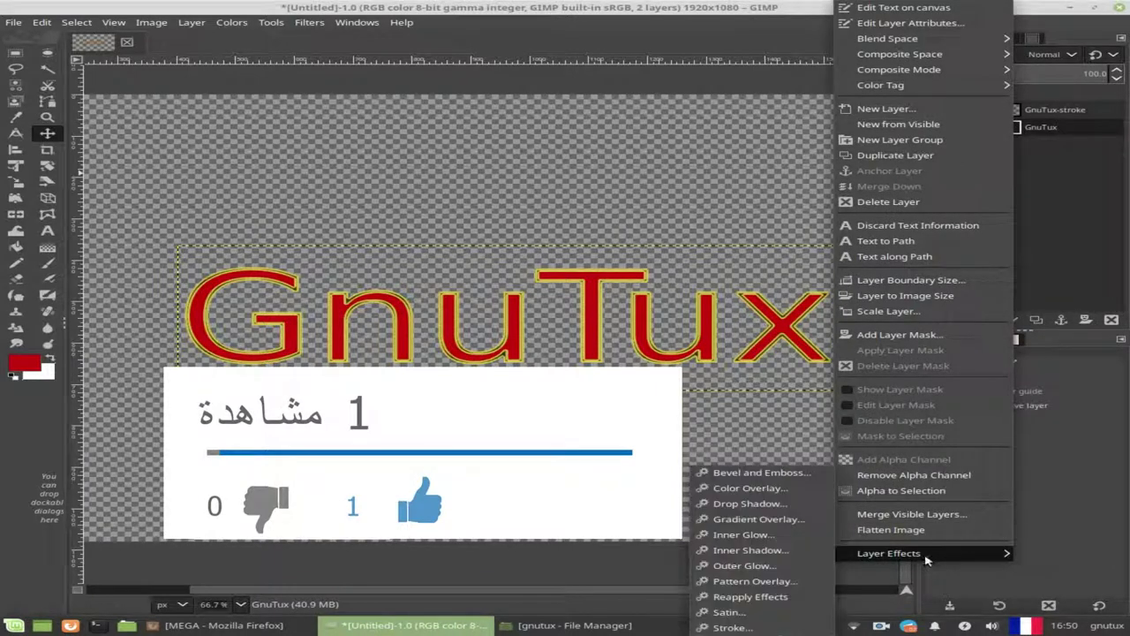
{"action": "mouse_move", "coordinate": [923, 552]}
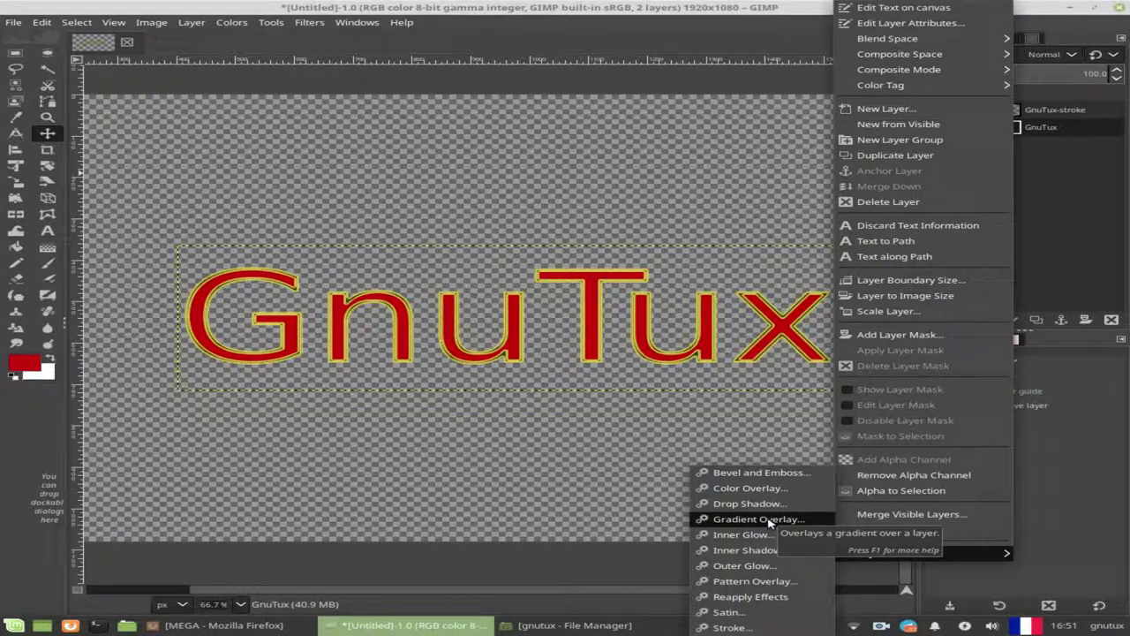
Step: Dismiss the layer context menu and bring up the screen recorder's options
{"action": "left_click", "coordinate": [618, 486]}
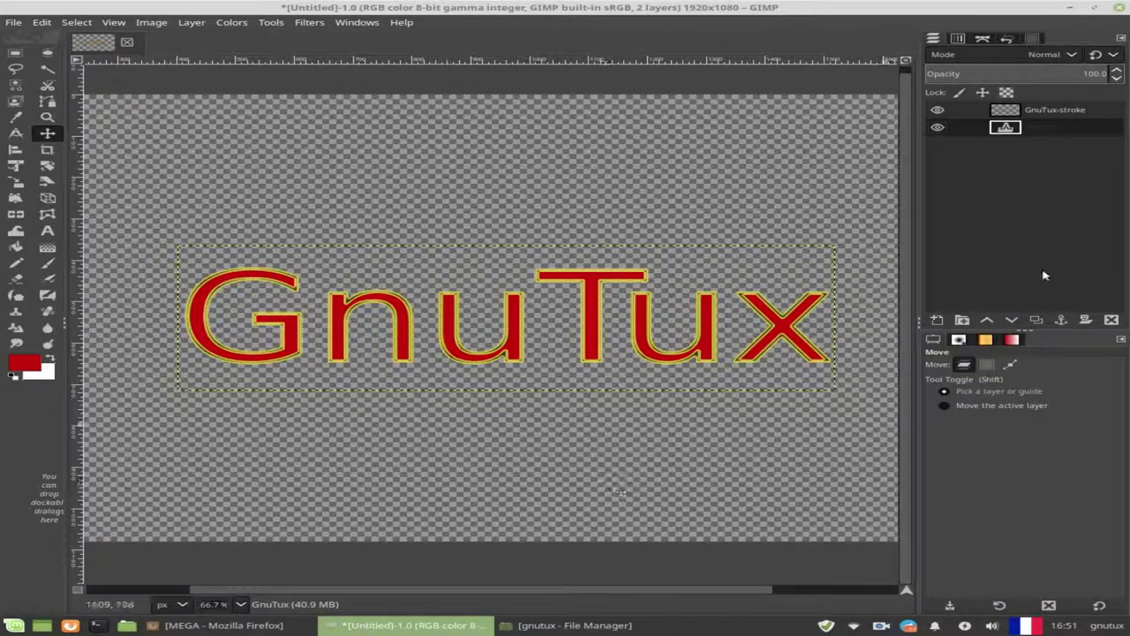
{"action": "left_click", "coordinate": [900, 628]}
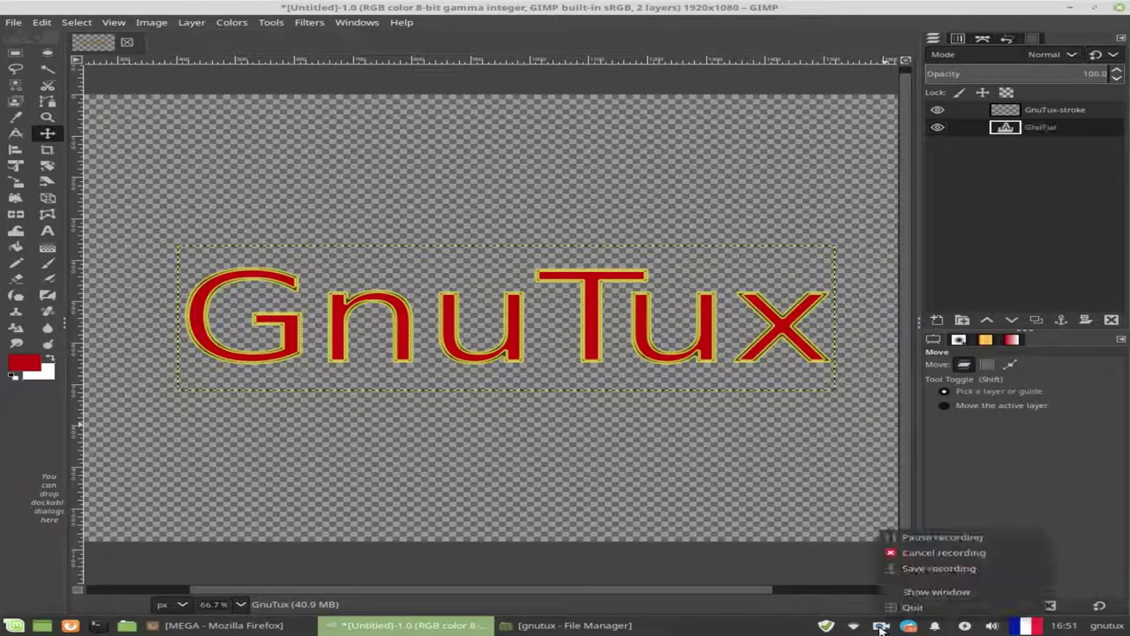